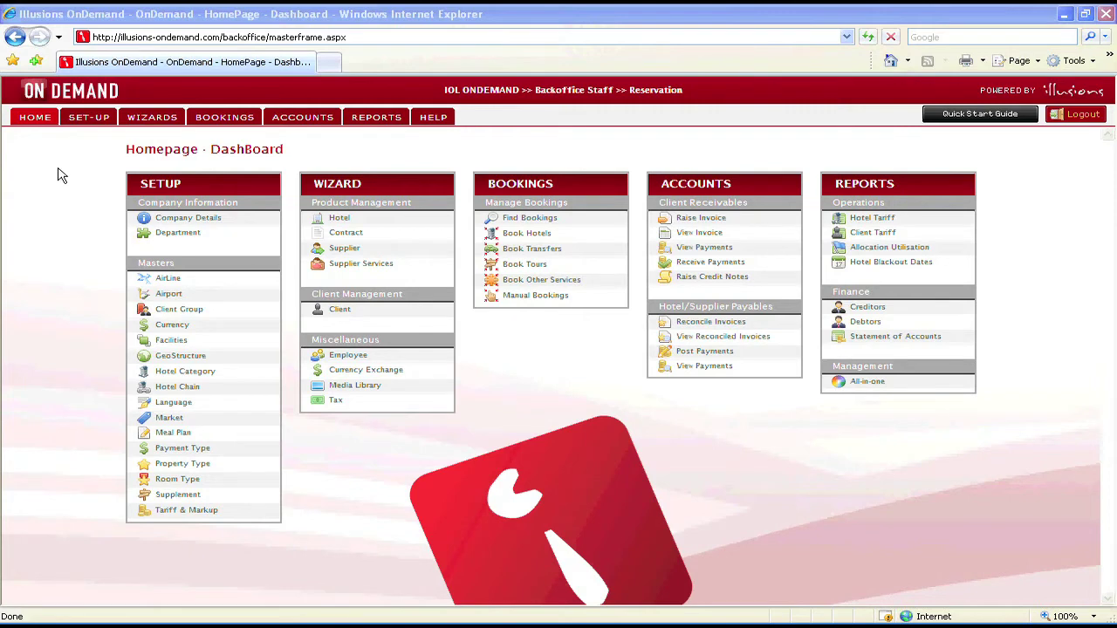
# - Open the contract list and begin adding a new contract with a hotel
pyautogui.click(151, 118)
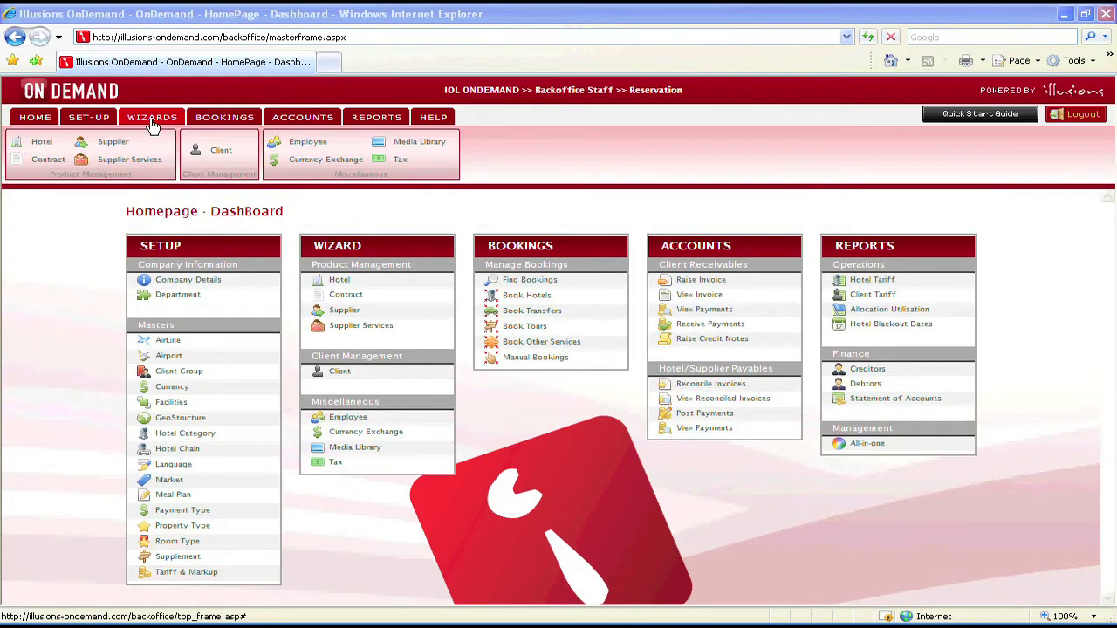
pyautogui.click(49, 160)
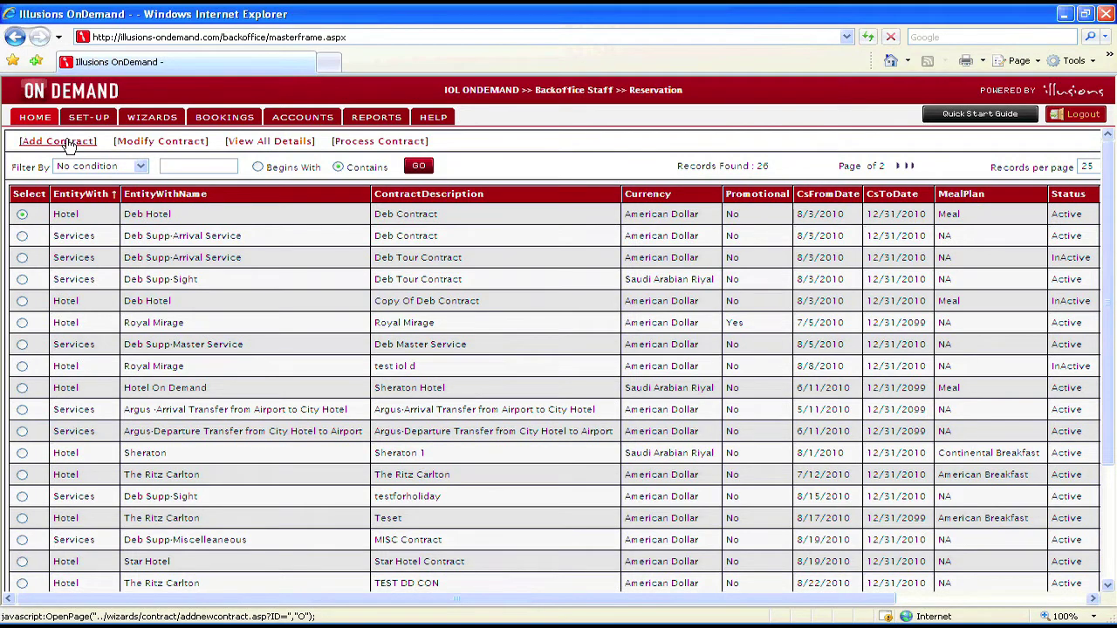
pyautogui.click(70, 143)
pyautogui.click(404, 224)
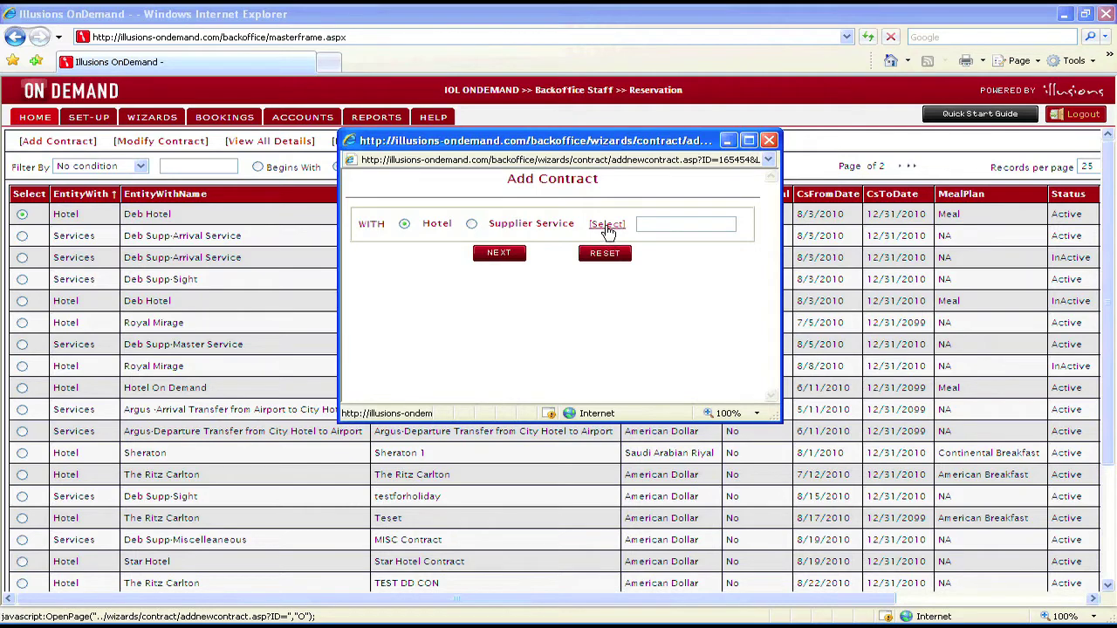
# - Search hotels for "On demand", choose ON DEMAND in New York, open its contract form, and close it without saving
pyautogui.click(609, 228)
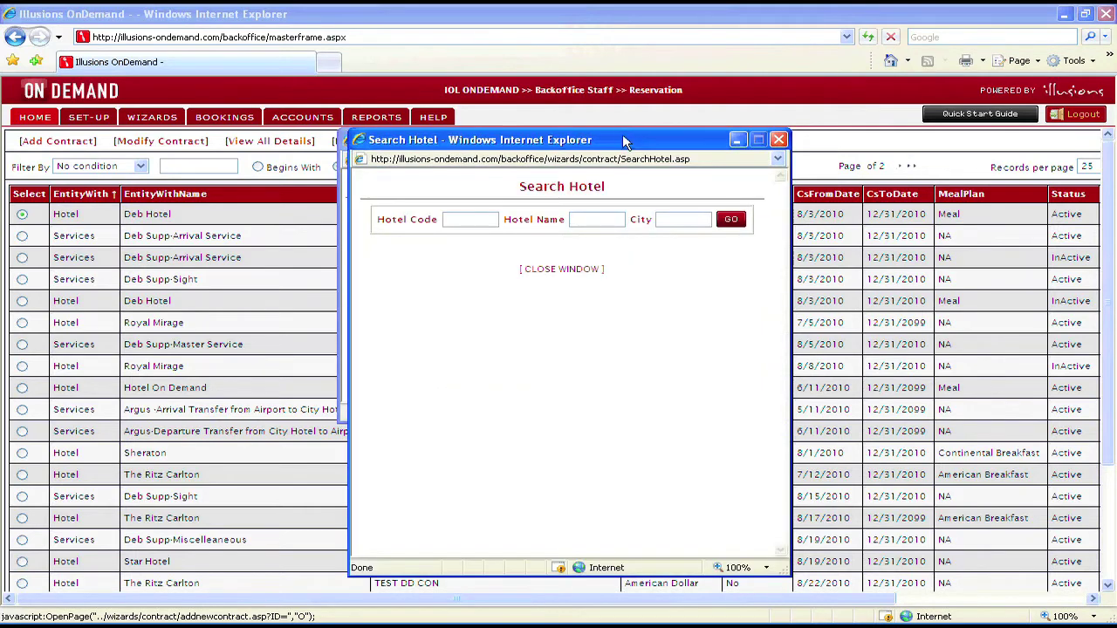
pyautogui.click(585, 219)
pyautogui.write('On demand')
pyautogui.click(731, 220)
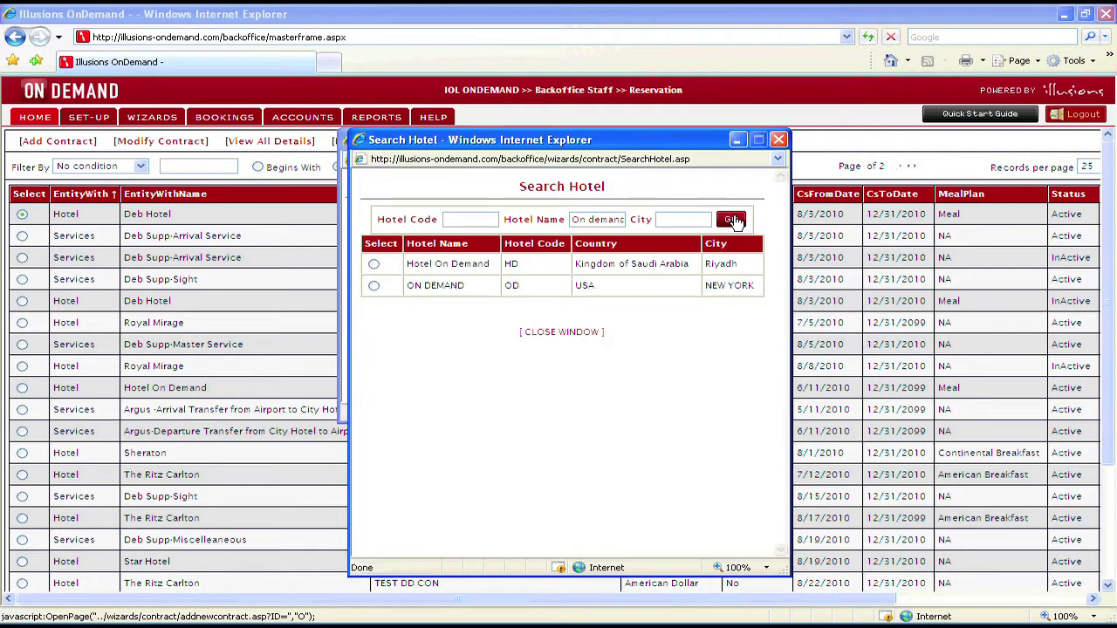
pyautogui.click(373, 287)
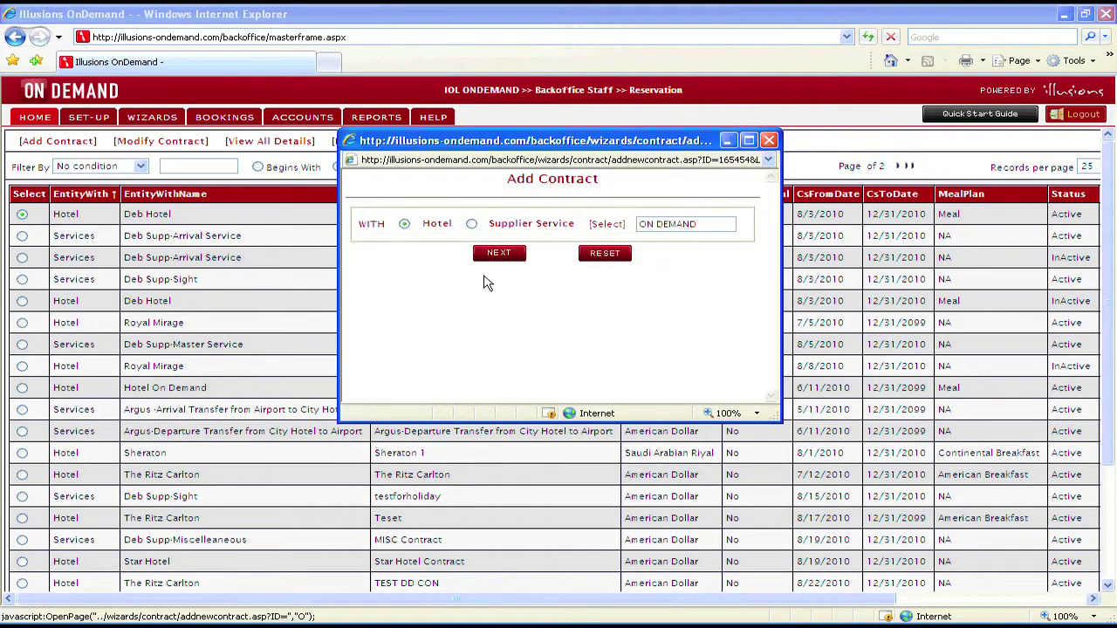
pyautogui.click(502, 255)
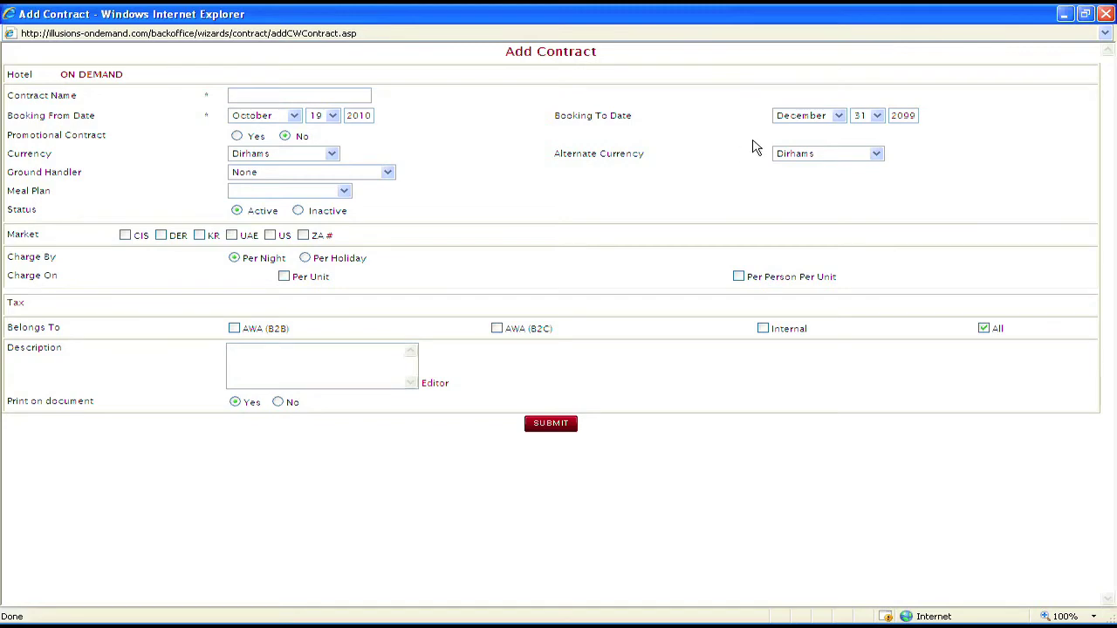
pyautogui.click(1107, 16)
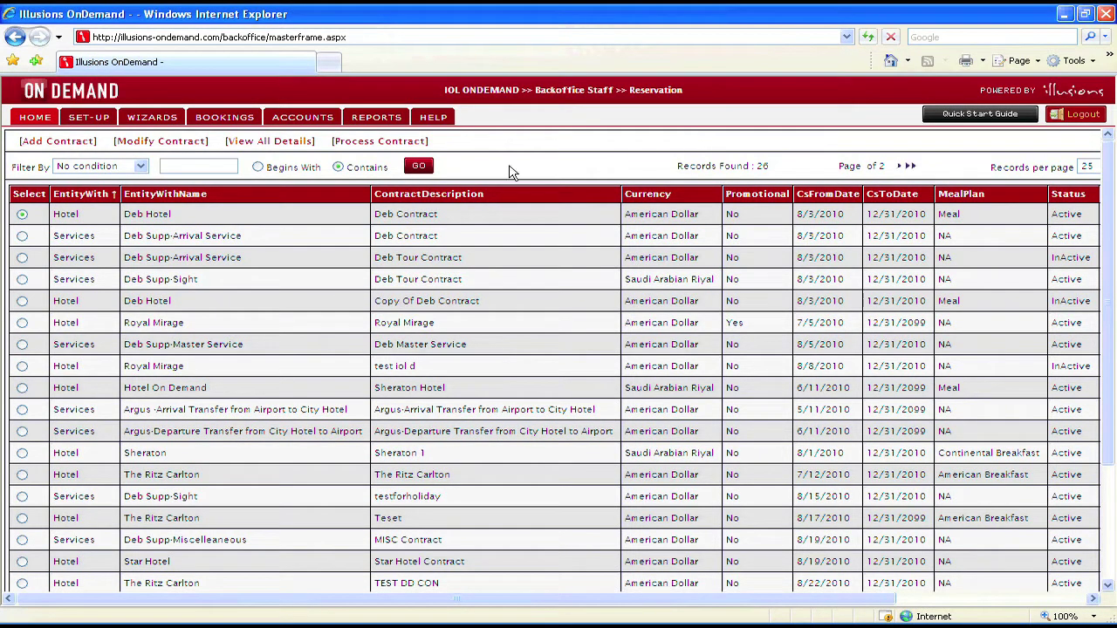
# - Open a new contract form for the ON DEMAND hotel from the contracts section of its hotel details
pyautogui.moveTo(153, 122)
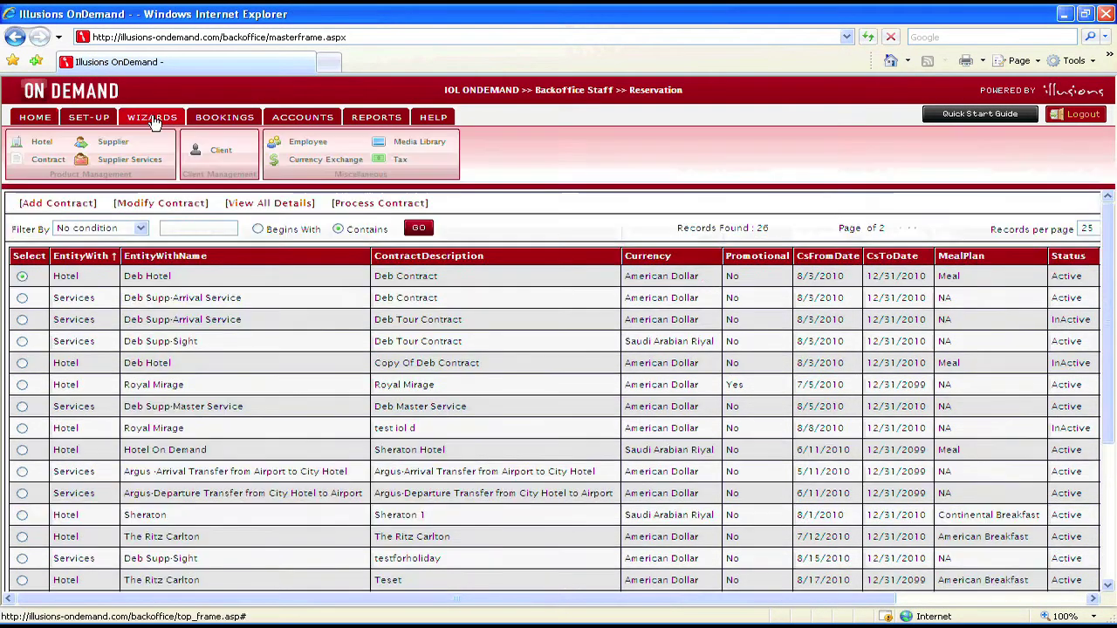
pyautogui.click(46, 143)
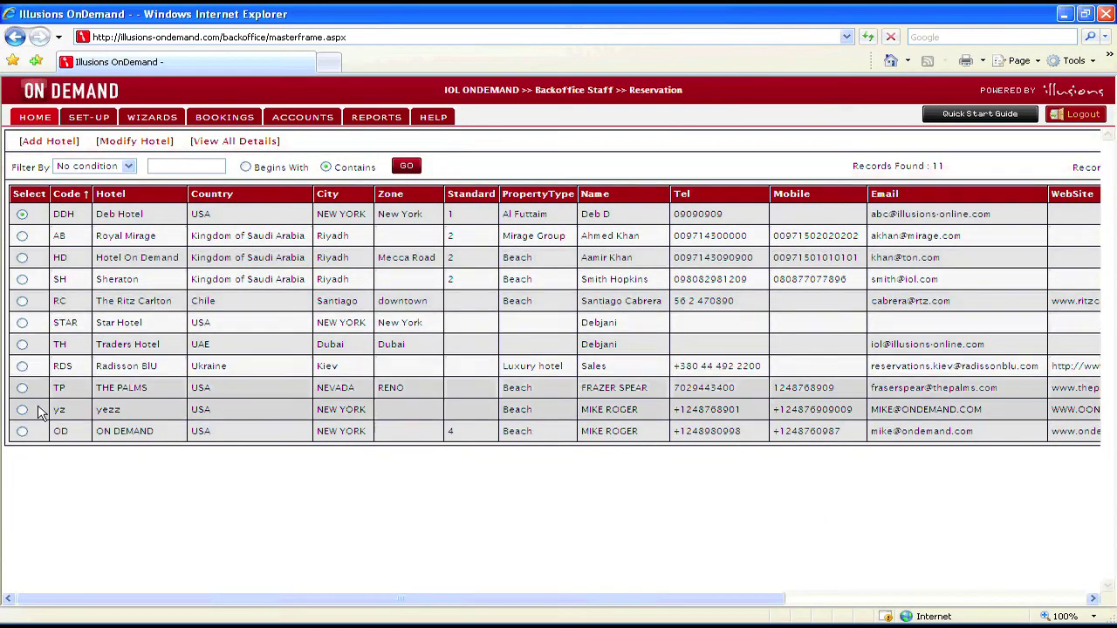
pyautogui.click(22, 432)
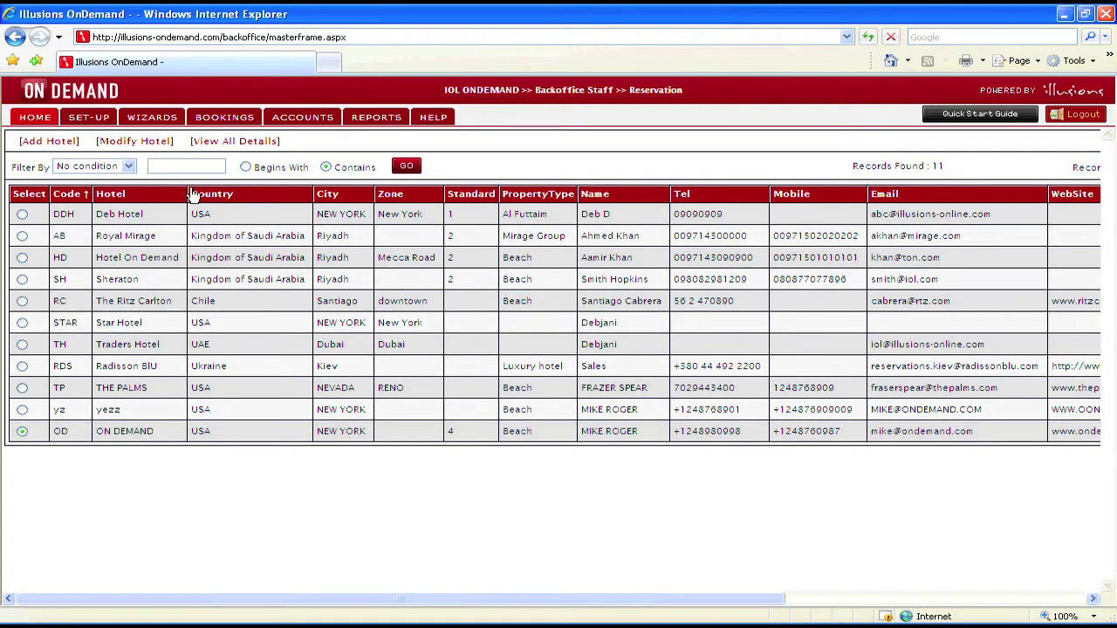
pyautogui.click(235, 143)
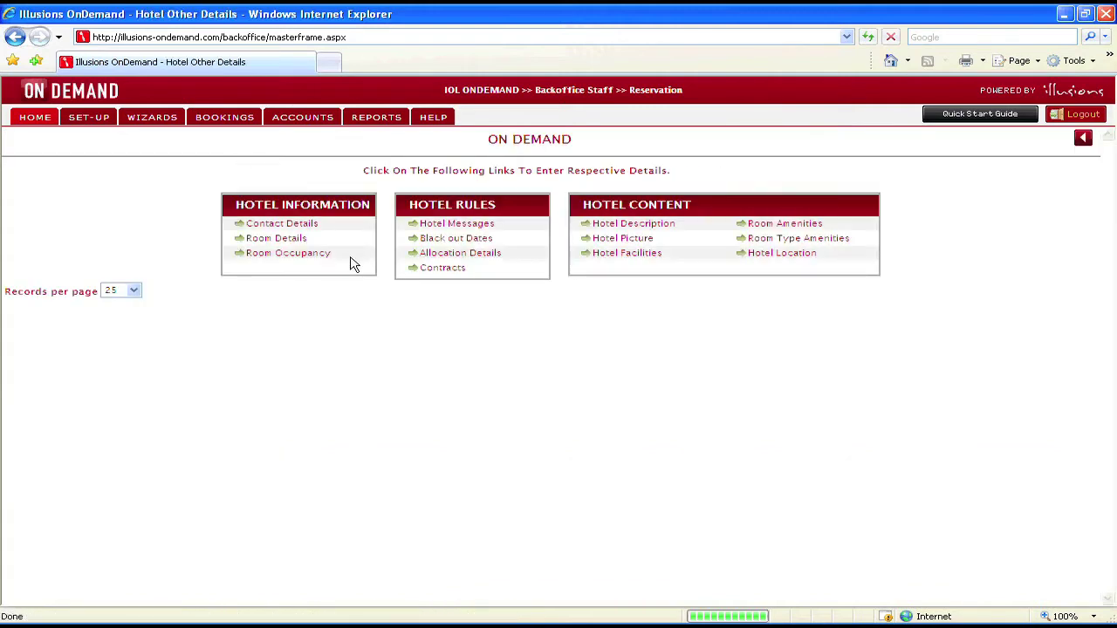
pyautogui.click(454, 269)
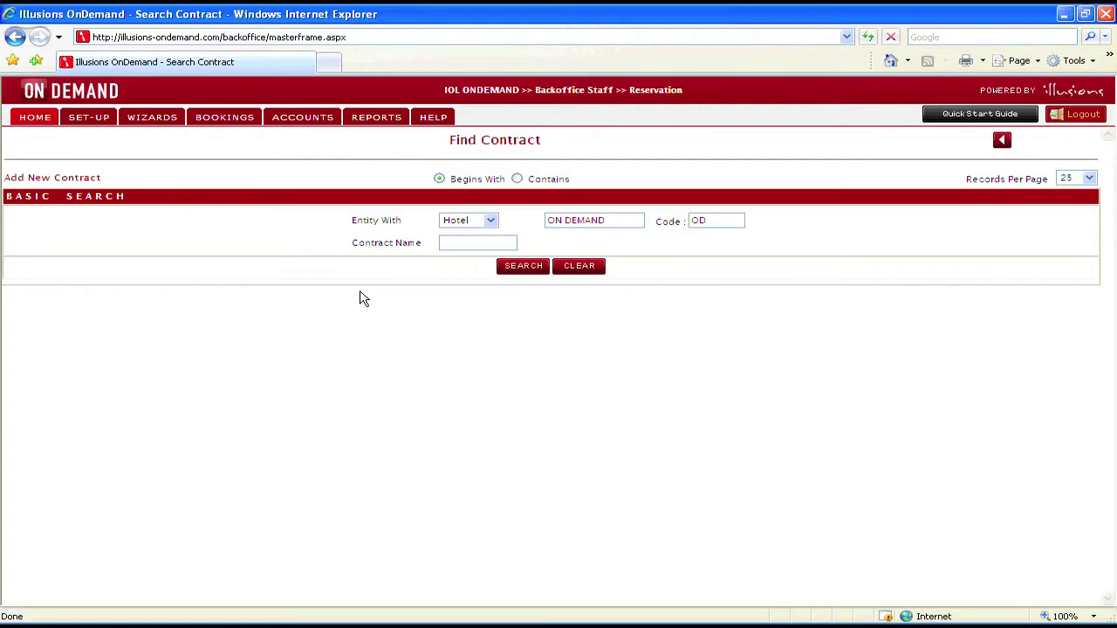
pyautogui.click(77, 179)
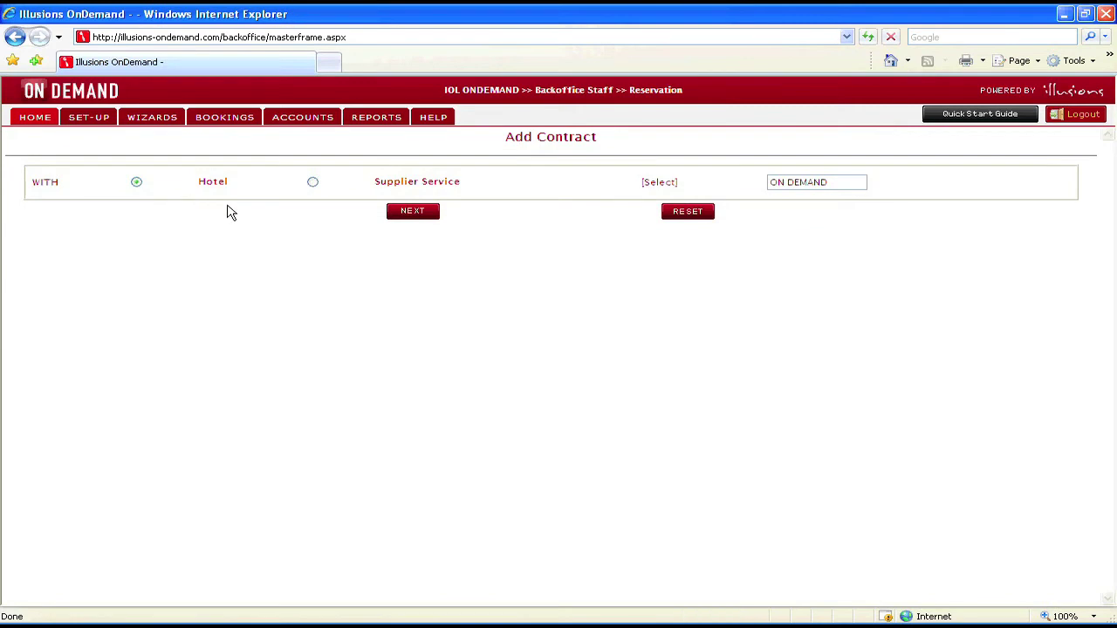
pyautogui.click(413, 214)
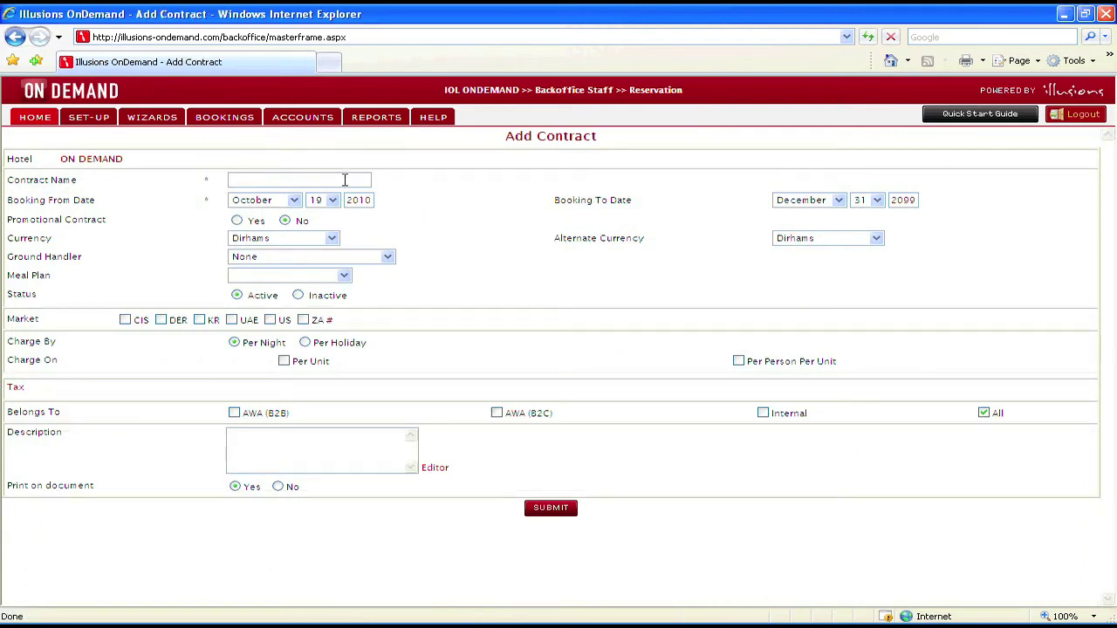
# - Name the contract "On Demand Season 1 2010" and set its booking from month to September
pyautogui.write('On Demand Season 1 2010')
pyautogui.click(294, 201)
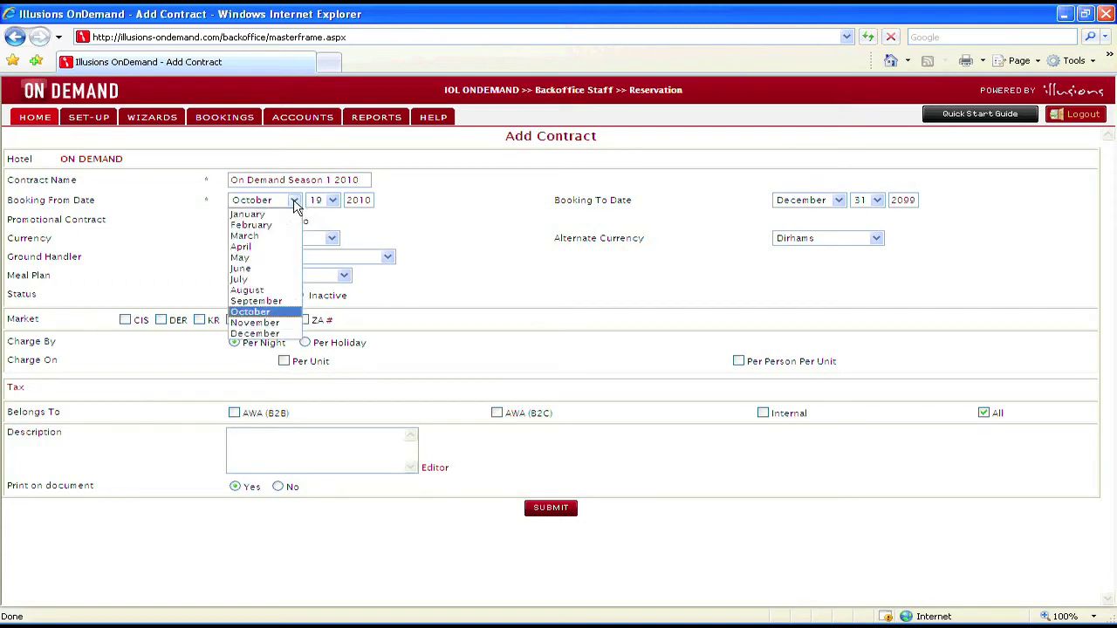
pyautogui.click(271, 302)
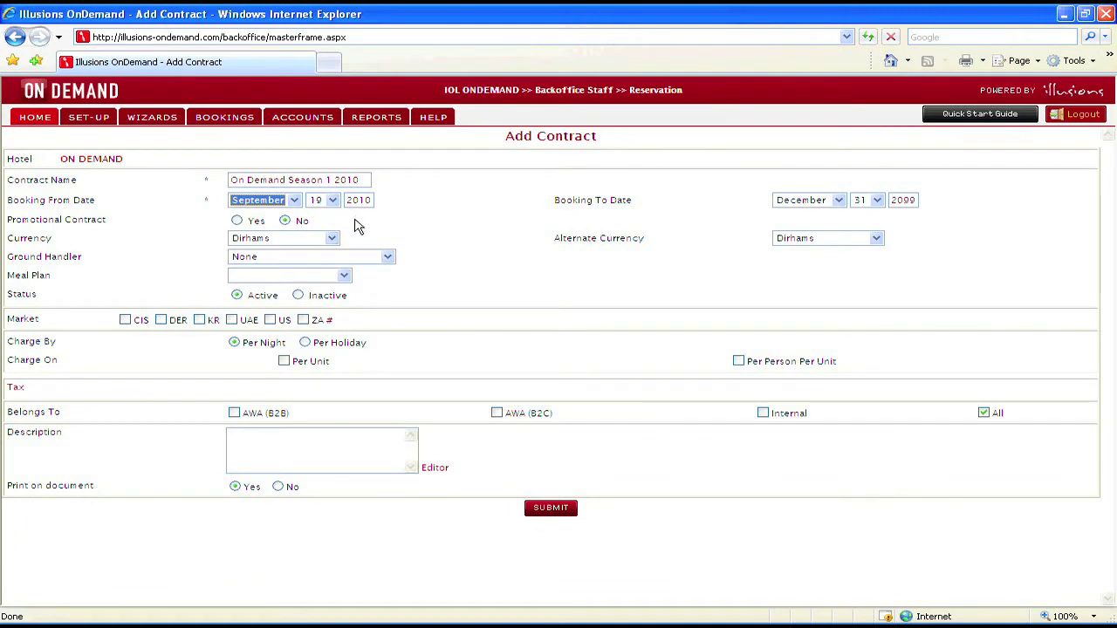
pyautogui.moveTo(899, 621)
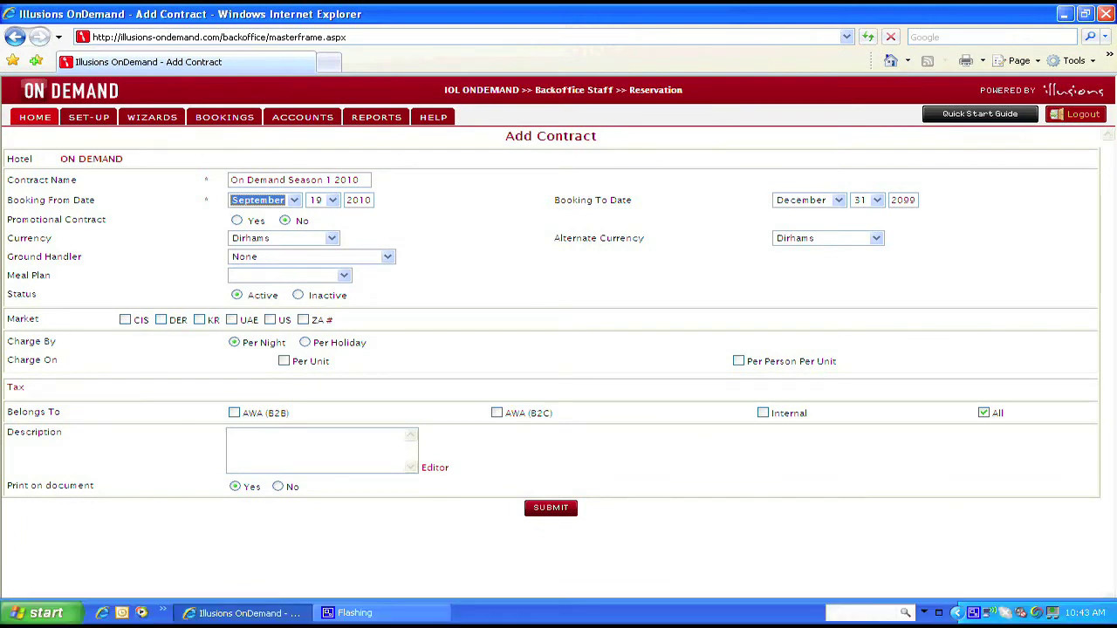
pyautogui.rightClick(974, 615)
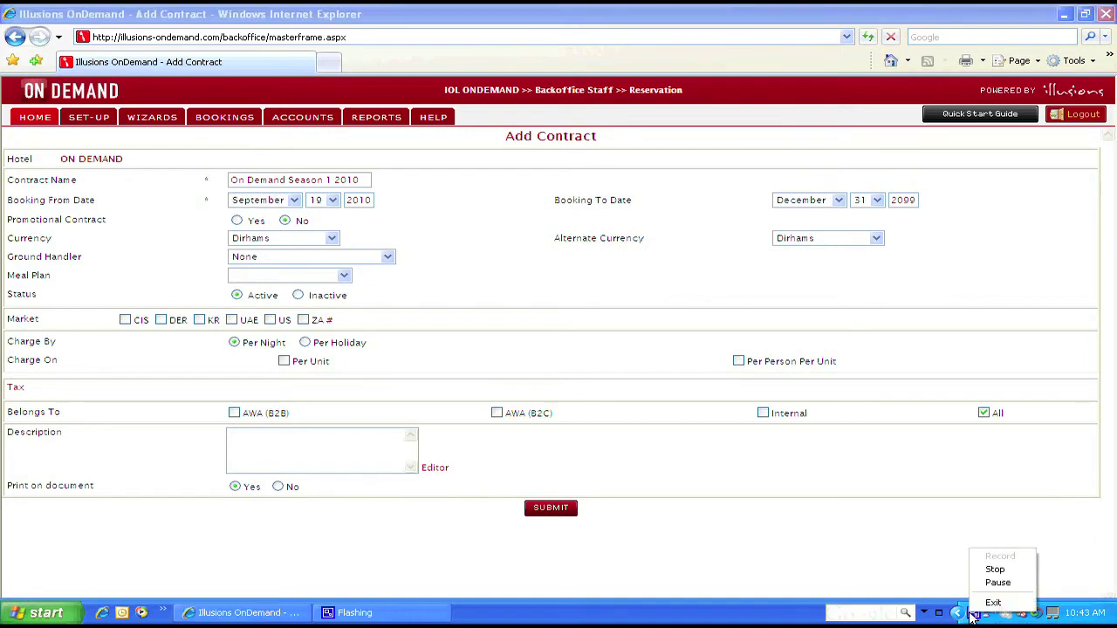
pyautogui.click(987, 586)
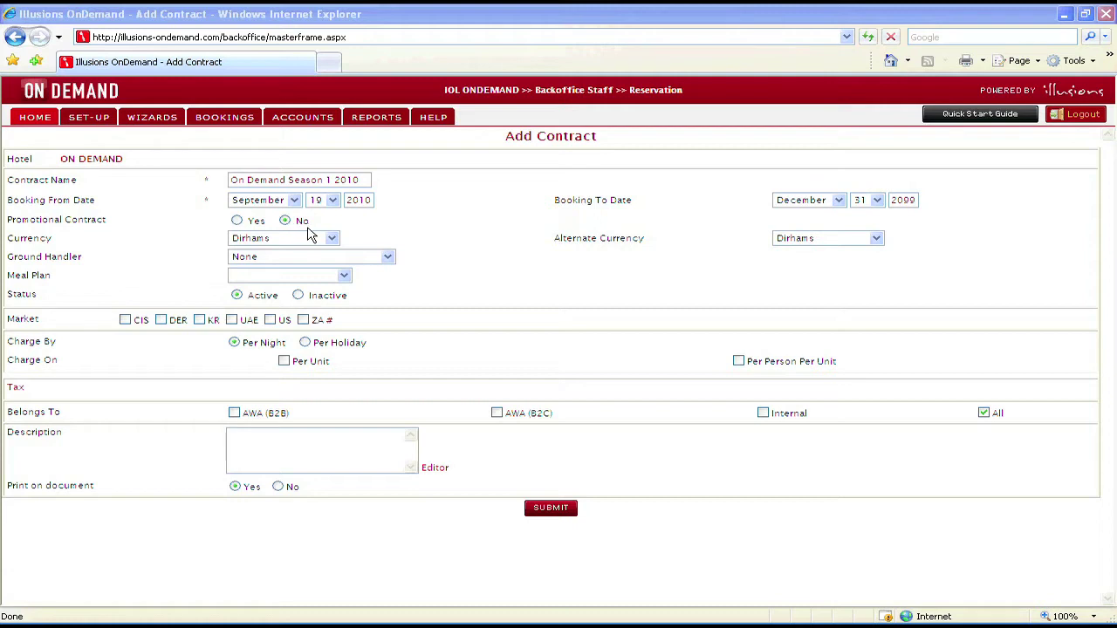
# - Set both the contract's currency and its alternate currency to American Dollar
pyautogui.click(332, 239)
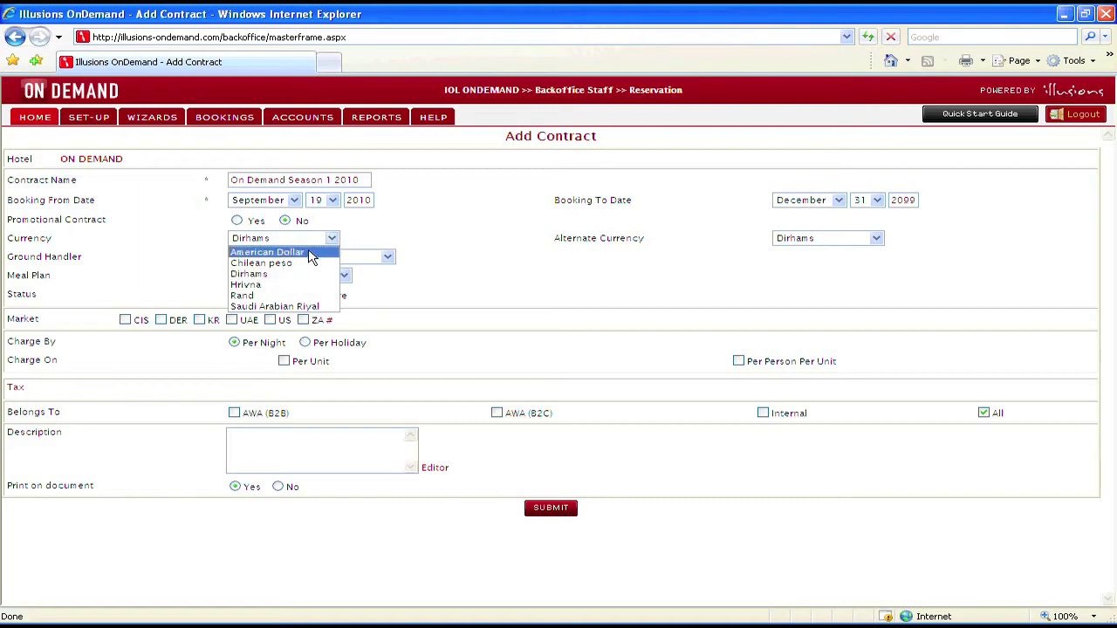
pyautogui.click(310, 252)
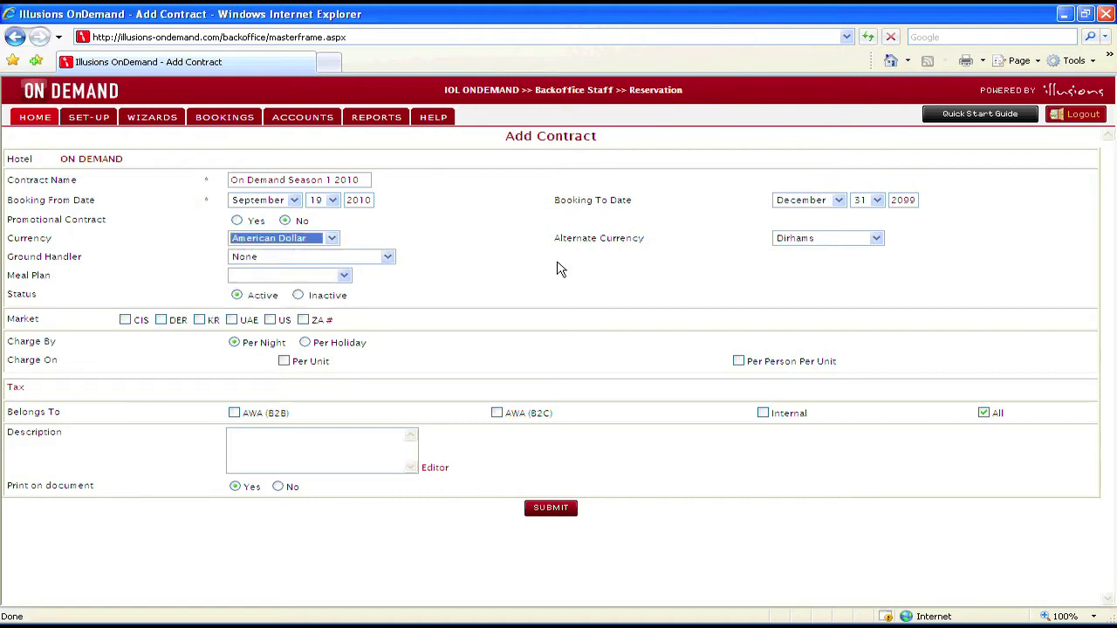
pyautogui.click(876, 240)
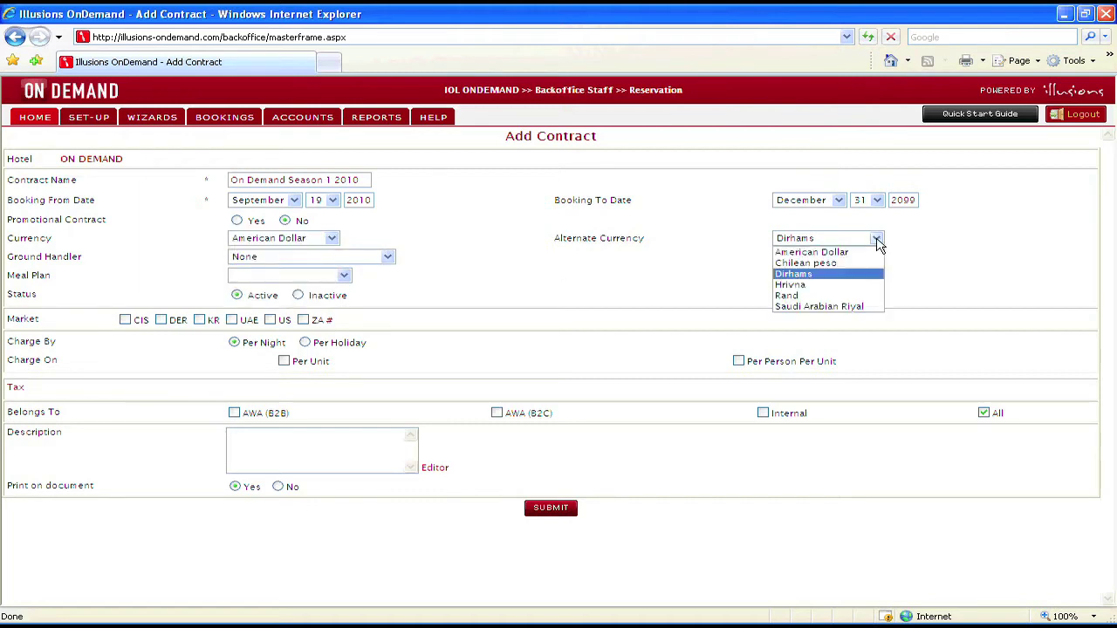
pyautogui.click(845, 254)
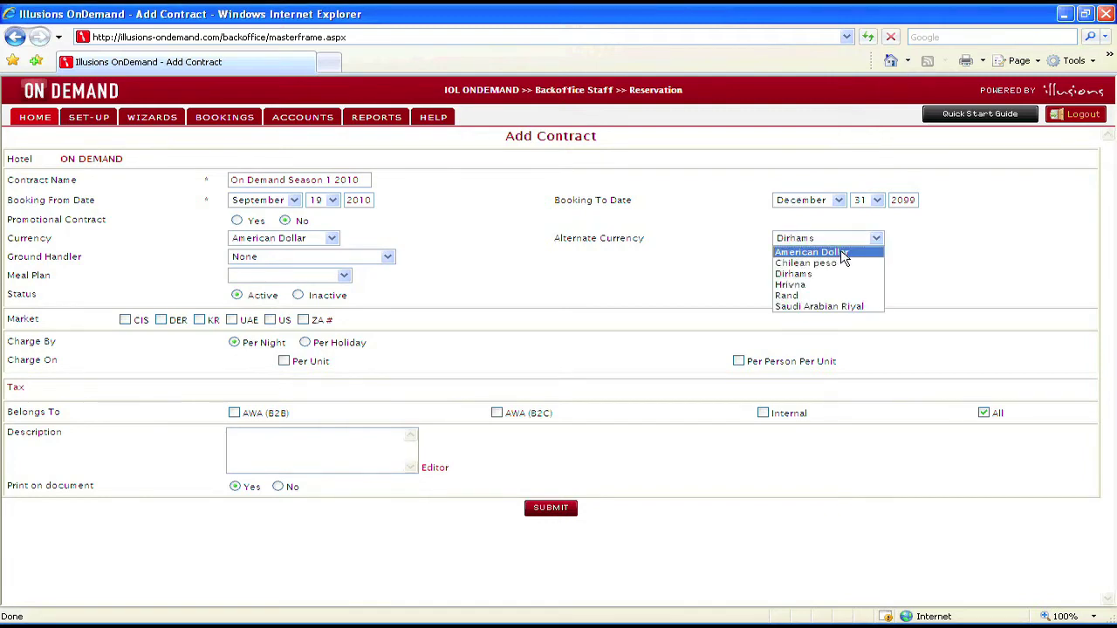
pyautogui.click(844, 255)
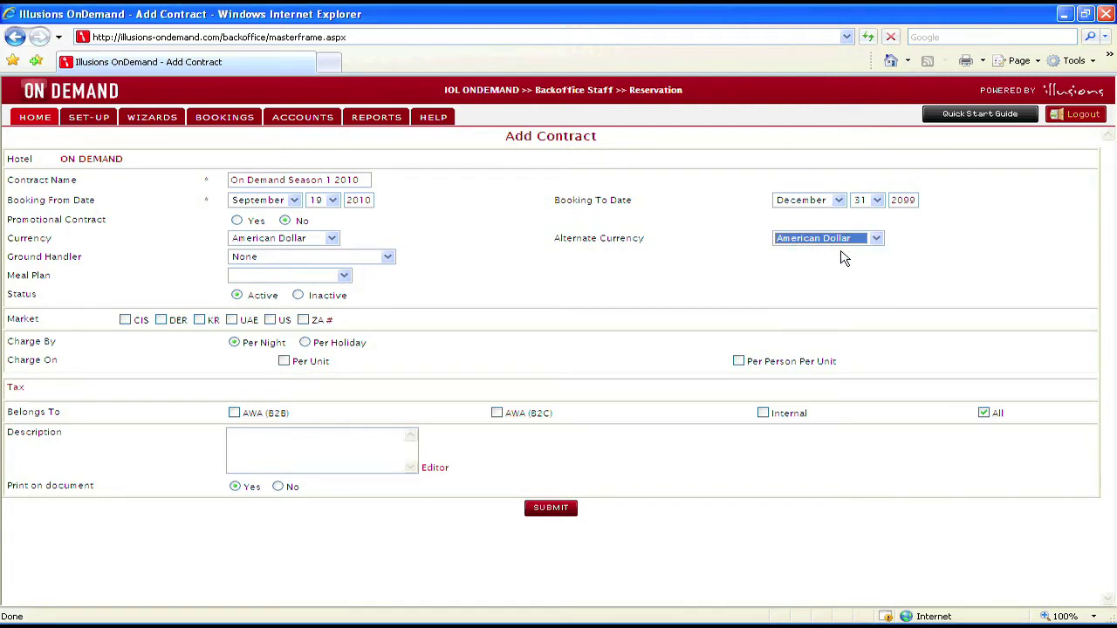
# - Leave the ground handler as None, set the meal plan to American Breakfast, and include all markets
pyautogui.click(388, 257)
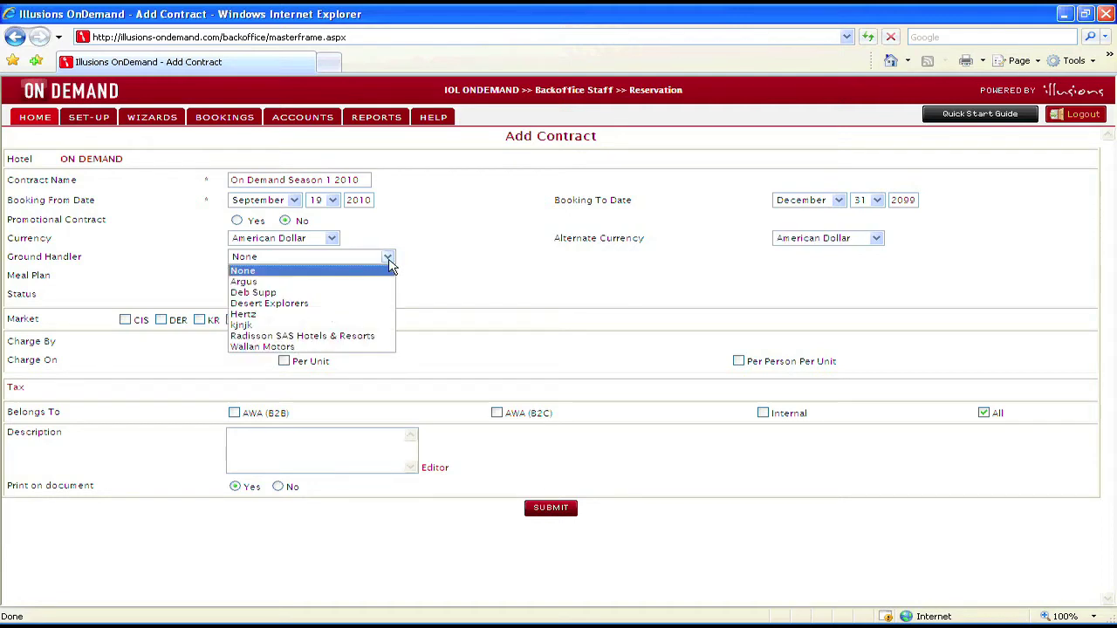
pyautogui.click(390, 266)
pyautogui.click(345, 277)
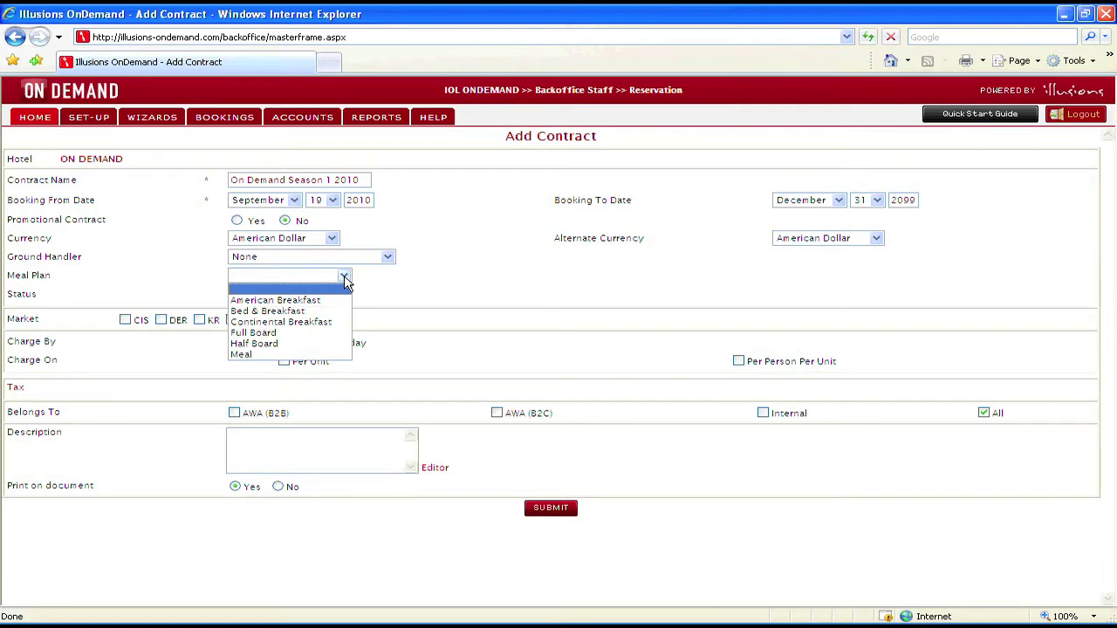
pyautogui.click(319, 300)
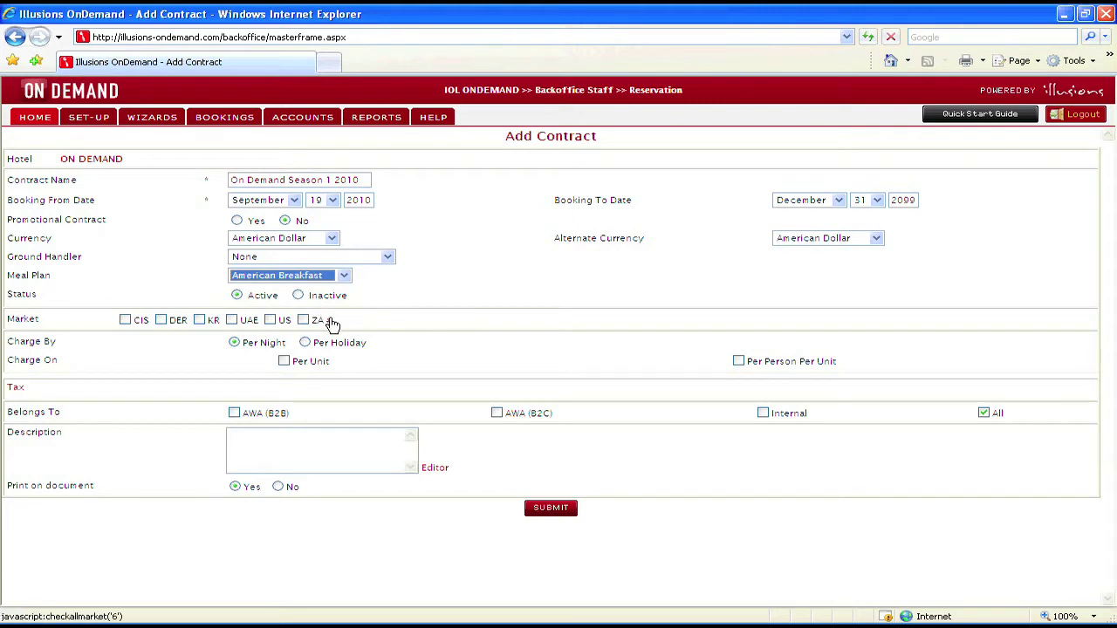
pyautogui.click(331, 322)
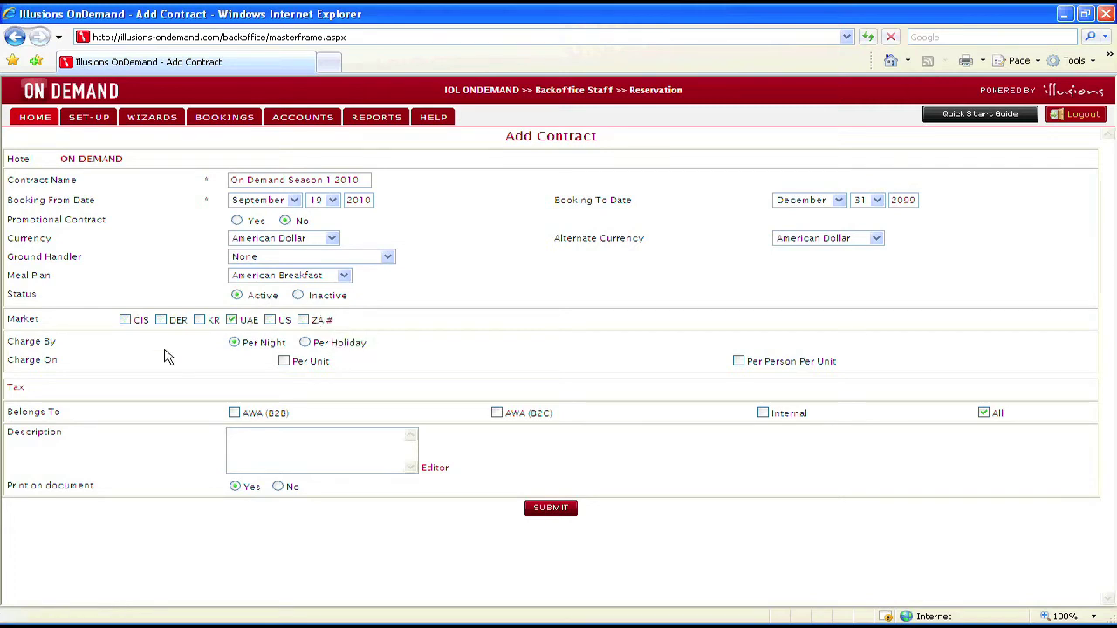
pyautogui.click(332, 324)
# - Try the TAX option in the contract's tax selection, clear it again, and submit the selection with no tax
pyautogui.click(21, 391)
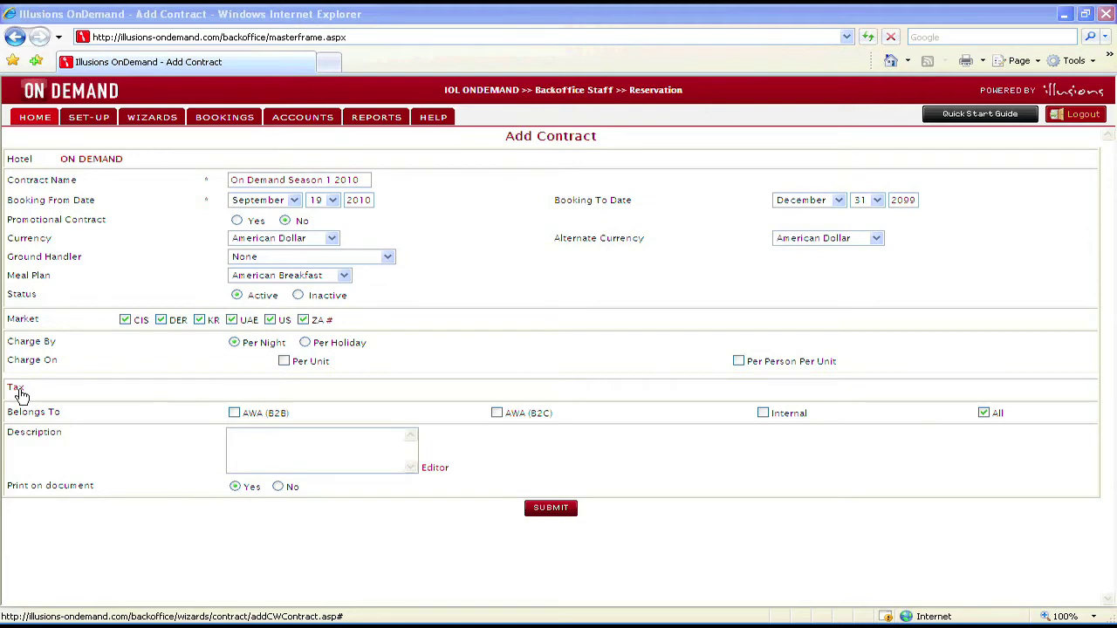
pyautogui.click(235, 142)
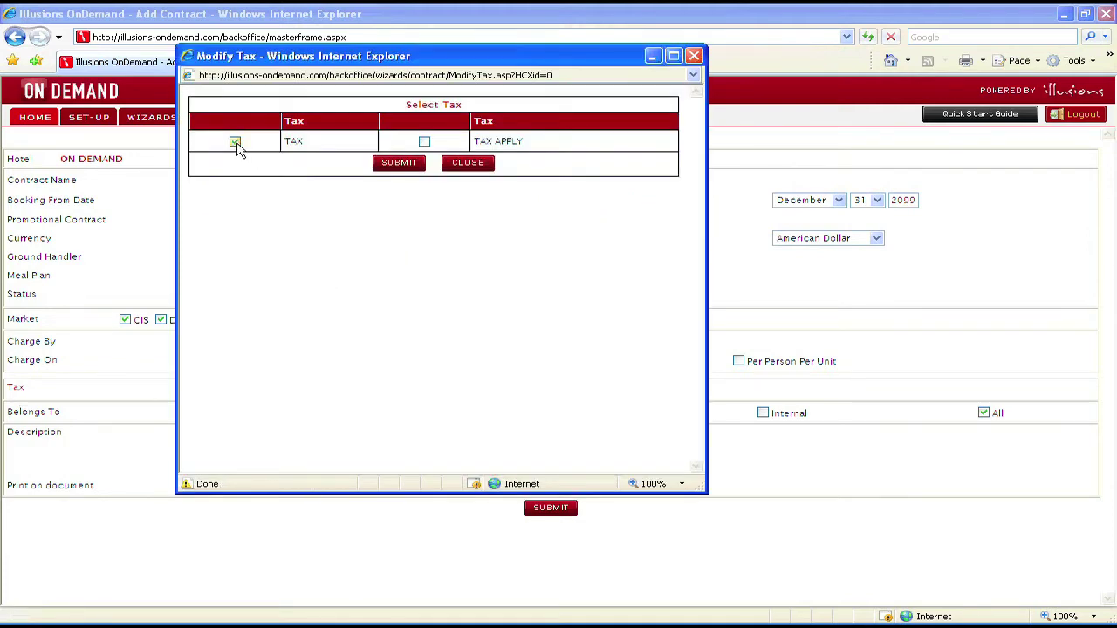
pyautogui.click(236, 142)
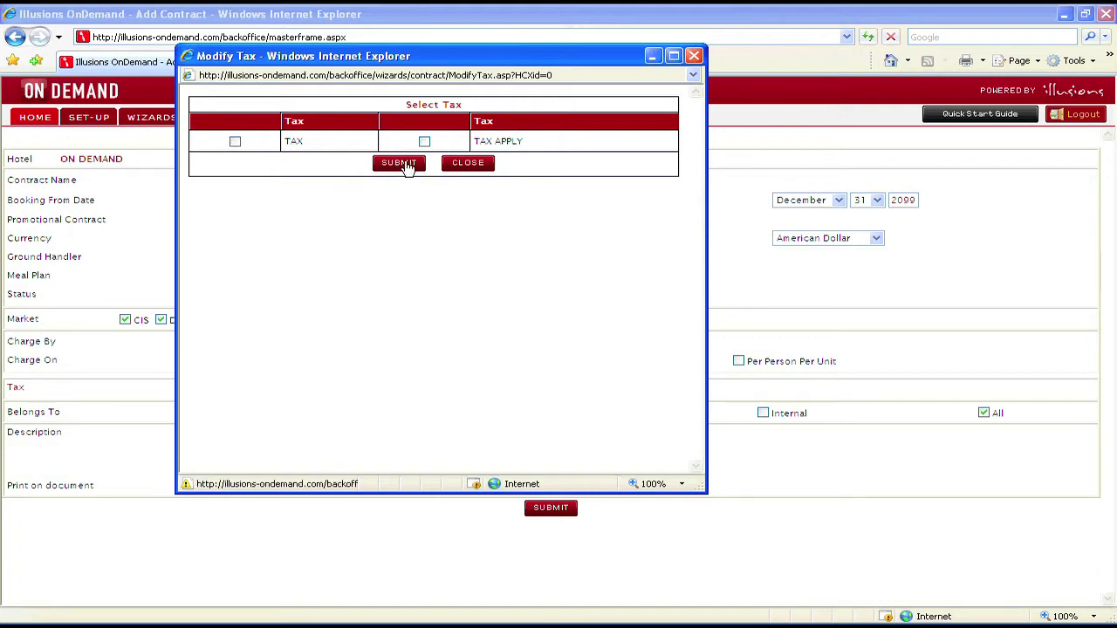
pyautogui.click(400, 164)
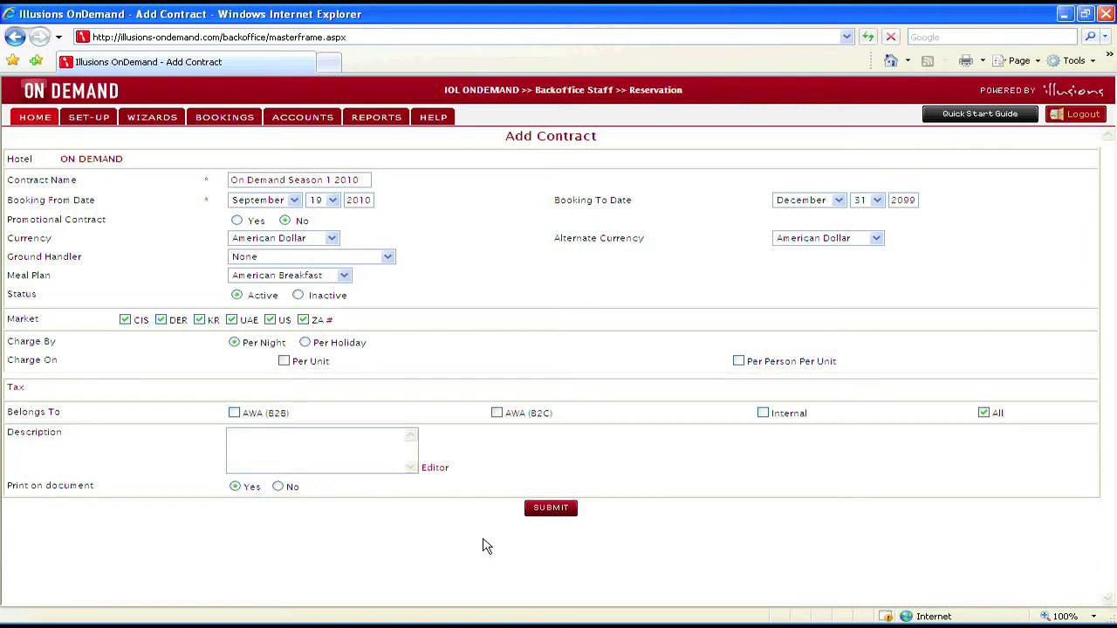
# - Submit the new contract and open its contract dates
pyautogui.click(551, 510)
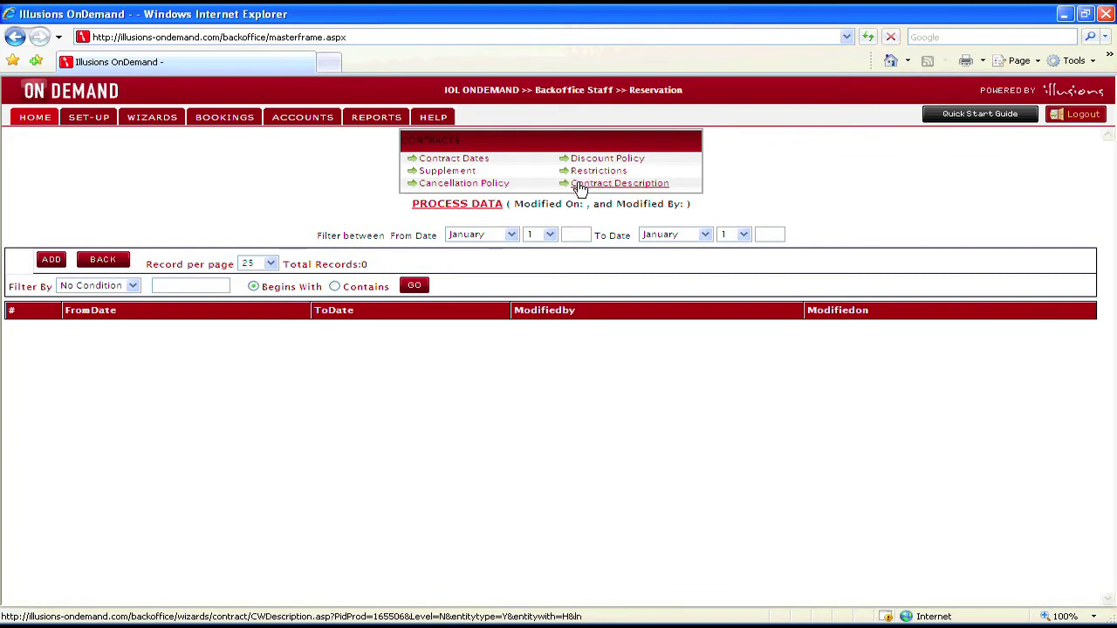
pyautogui.click(476, 161)
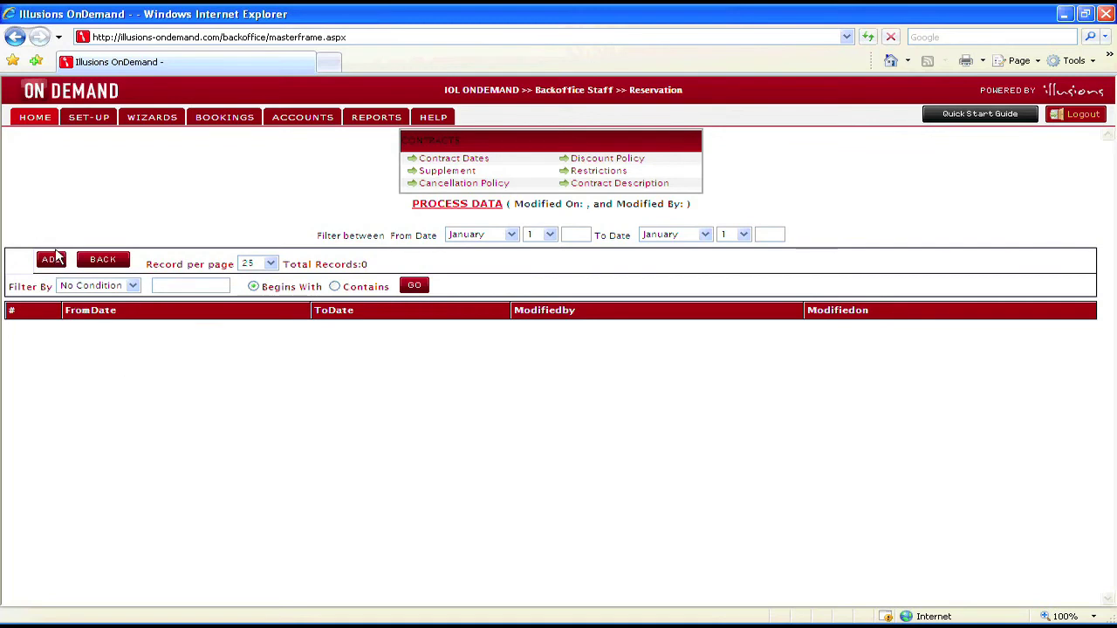
# - Add a contract date period from January 1, 2010 to December 31, 2012 and submit it
pyautogui.click(52, 261)
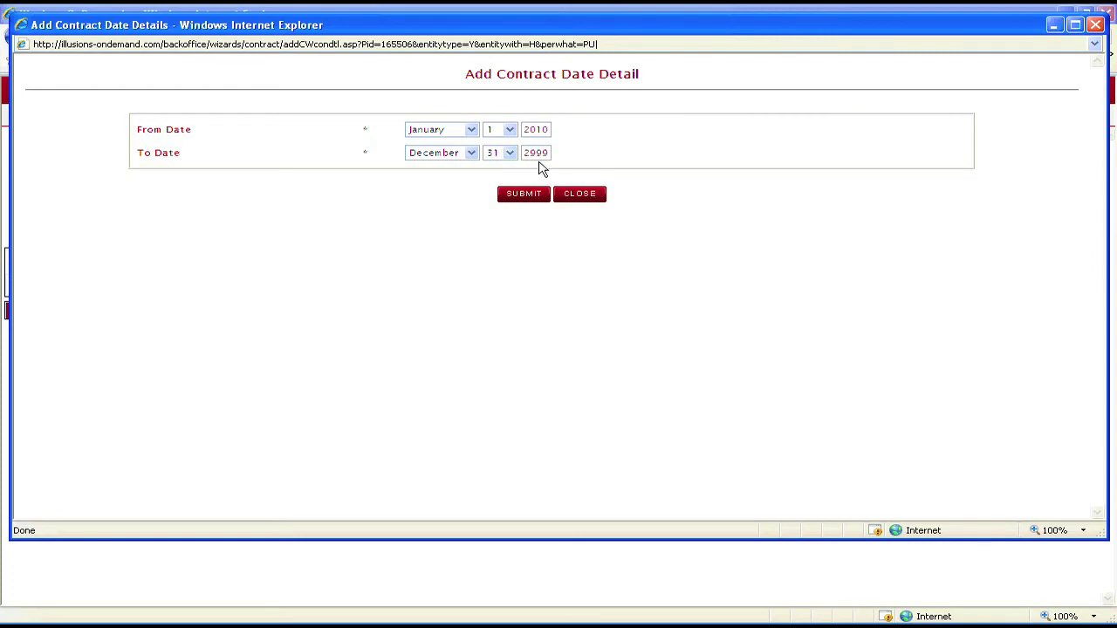
pyautogui.press('BackSpace')
pyautogui.press('BackSpace')
pyautogui.press('BackSpace')
pyautogui.write('012')
pyautogui.click(530, 195)
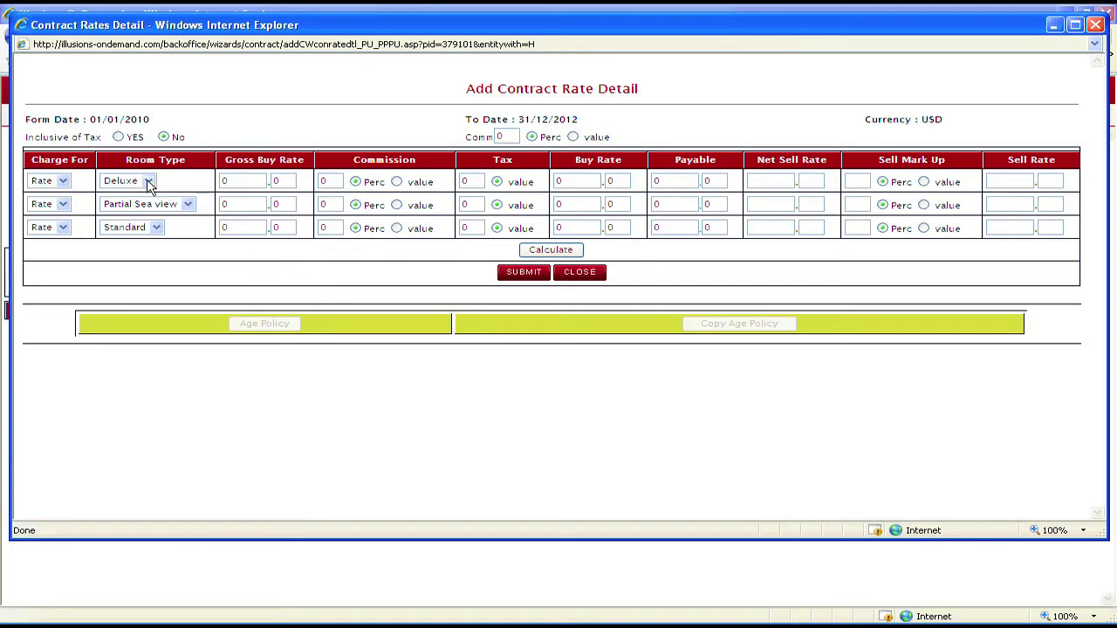
# - Enter gross buy rates of 300 for Deluxe, 400 for Partial Sea view and 350 for Standard, calculate and submit the rates, and close the window
pyautogui.click(236, 181)
pyautogui.press('BackSpace')
pyautogui.write('300')
pyautogui.click(236, 205)
pyautogui.press('BackSpace')
pyautogui.write('400')
pyautogui.click(226, 233)
pyautogui.press('BackSpace')
pyautogui.write('350')
pyautogui.click(569, 252)
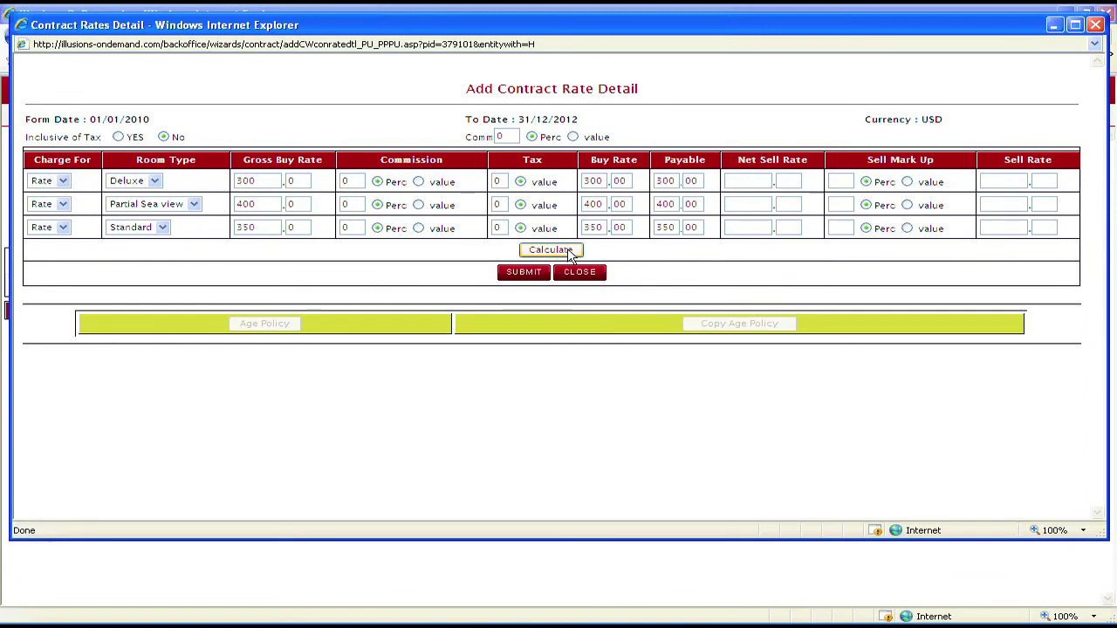
pyautogui.click(524, 272)
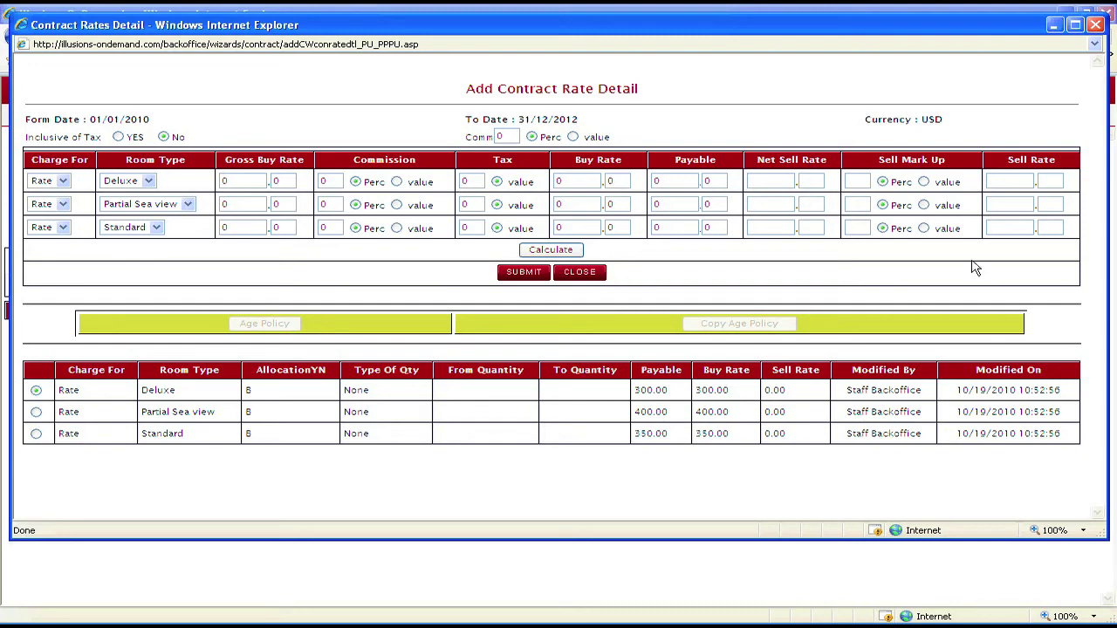
pyautogui.click(1097, 27)
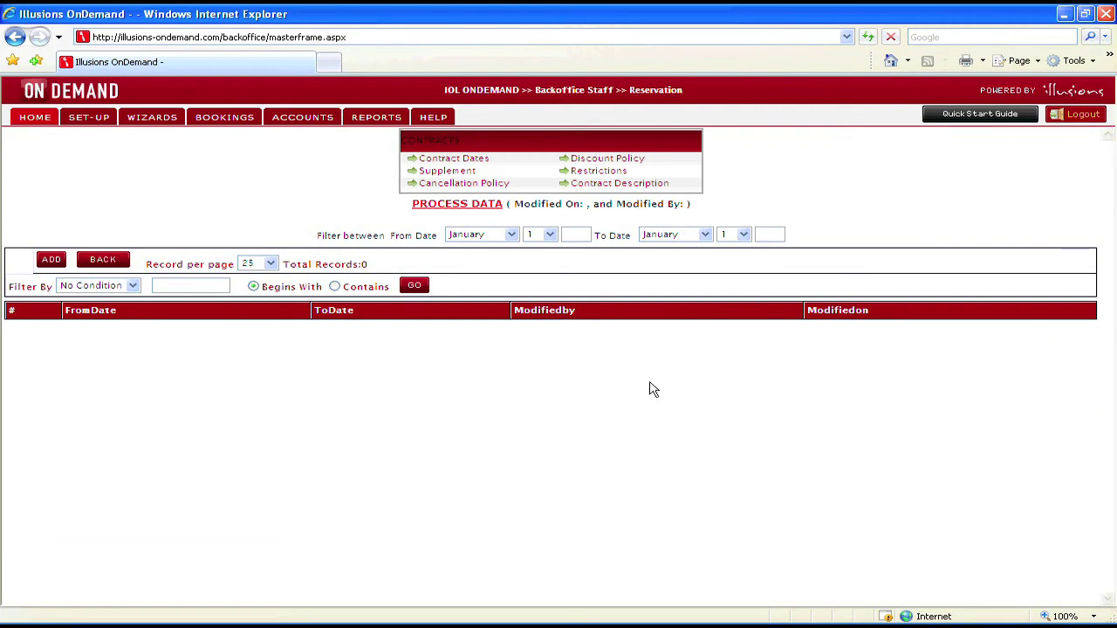
# - Process the contract data and close the processing window
pyautogui.click(471, 204)
pyautogui.click(494, 124)
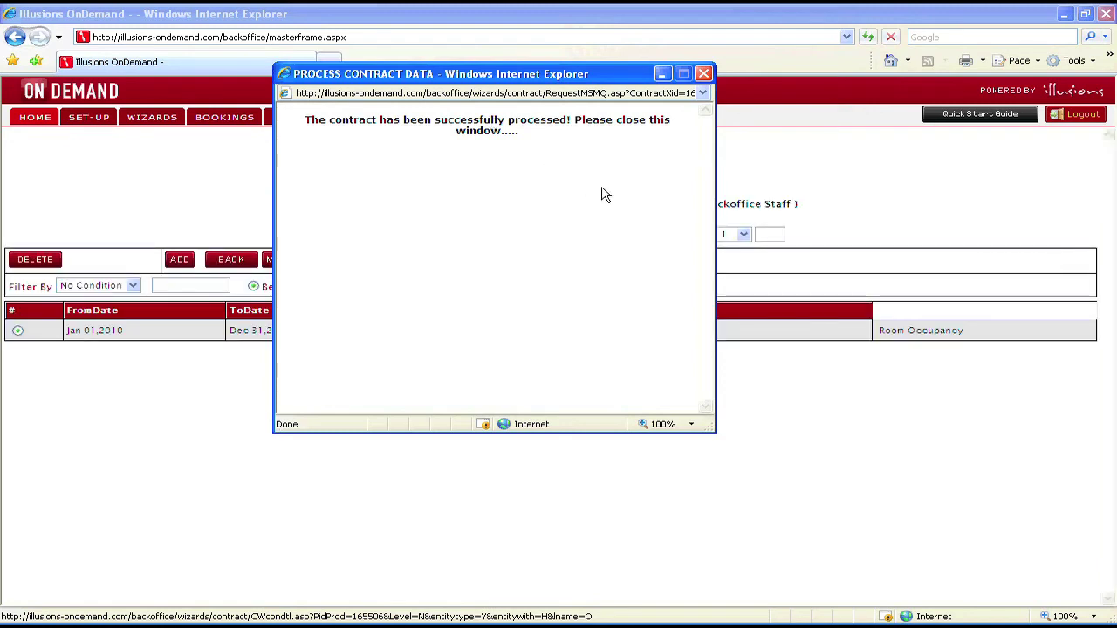
pyautogui.click(704, 74)
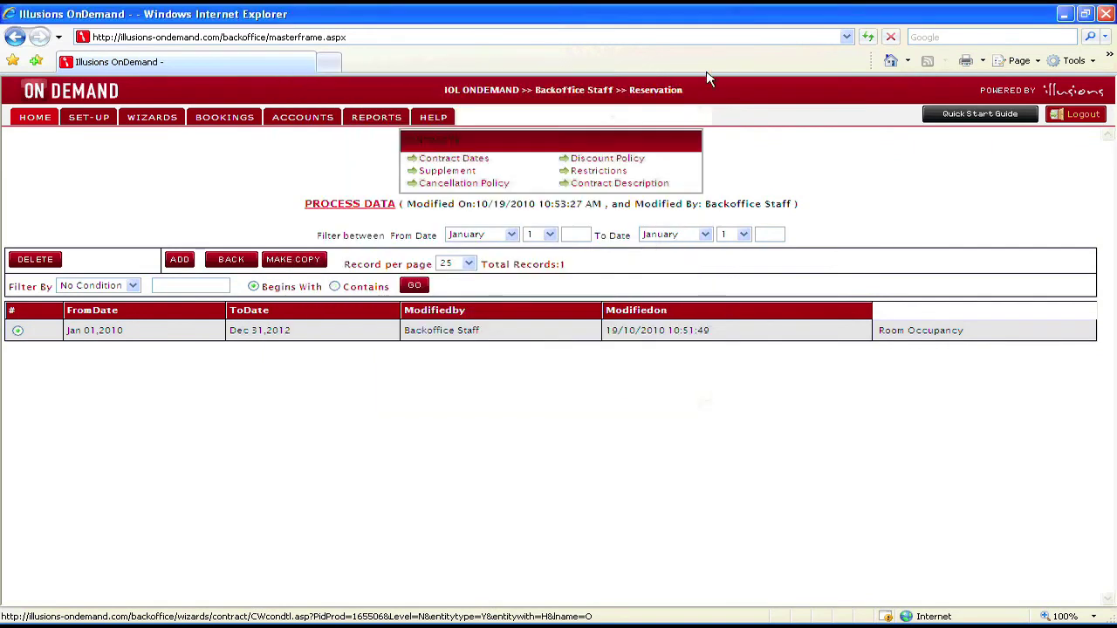
# - Open the contract period's room occupancy, mark the first Deluxe entry, and start adding a room occupancy
pyautogui.click(666, 343)
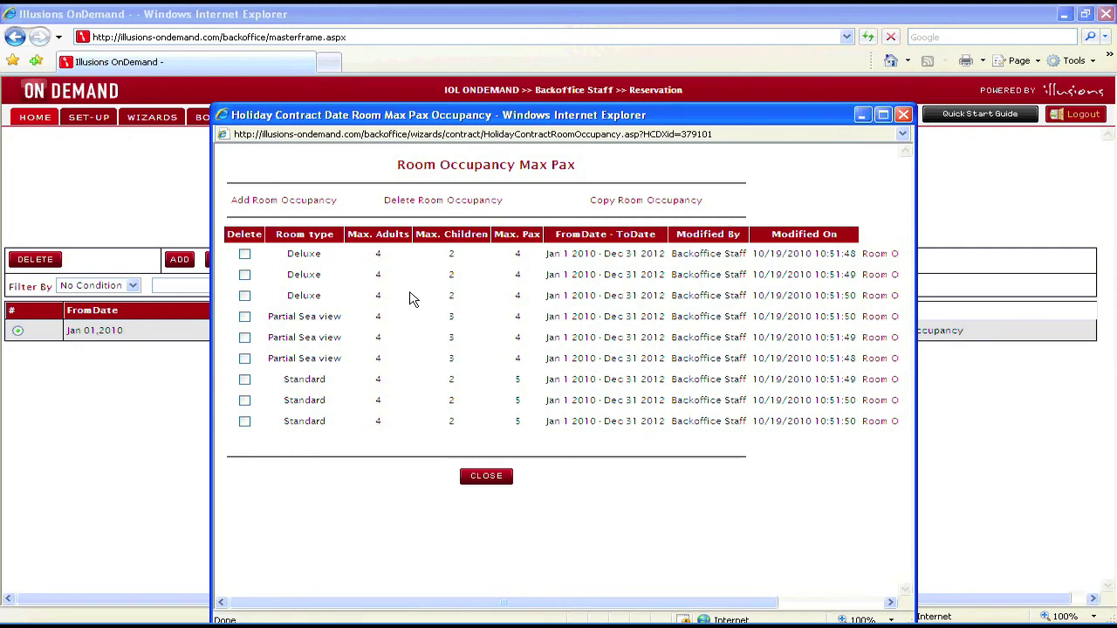
pyautogui.click(245, 255)
pyautogui.click(292, 202)
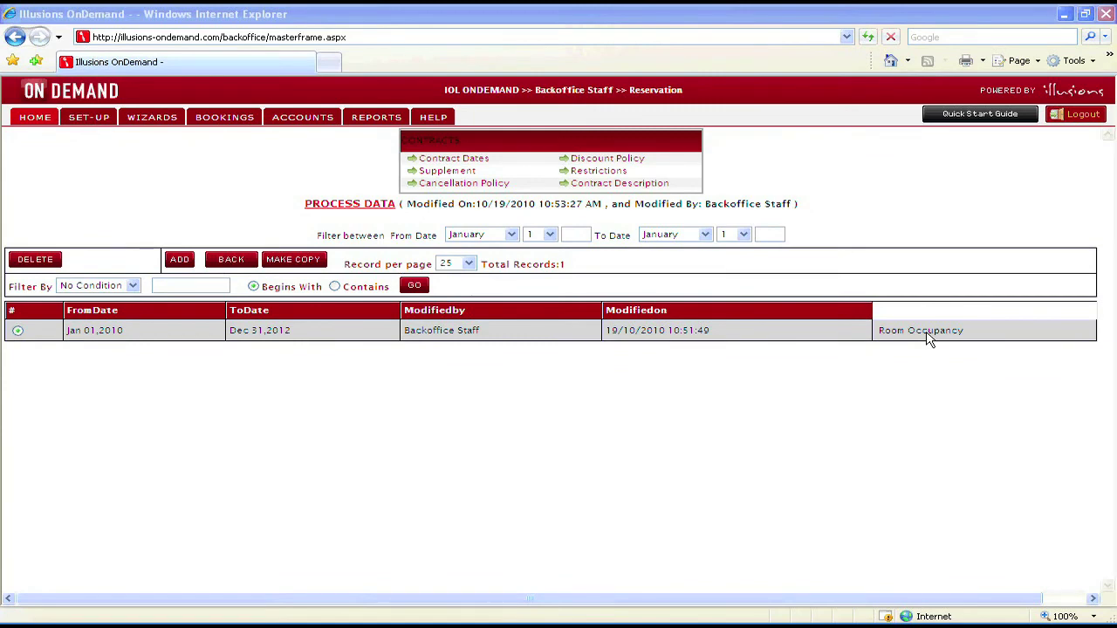
# - Open the period's room occupancy list, try deleting the second Deluxe entry but cancel, and view the Copy Room Occupancy form without submitting
pyautogui.click(928, 331)
pyautogui.click(247, 234)
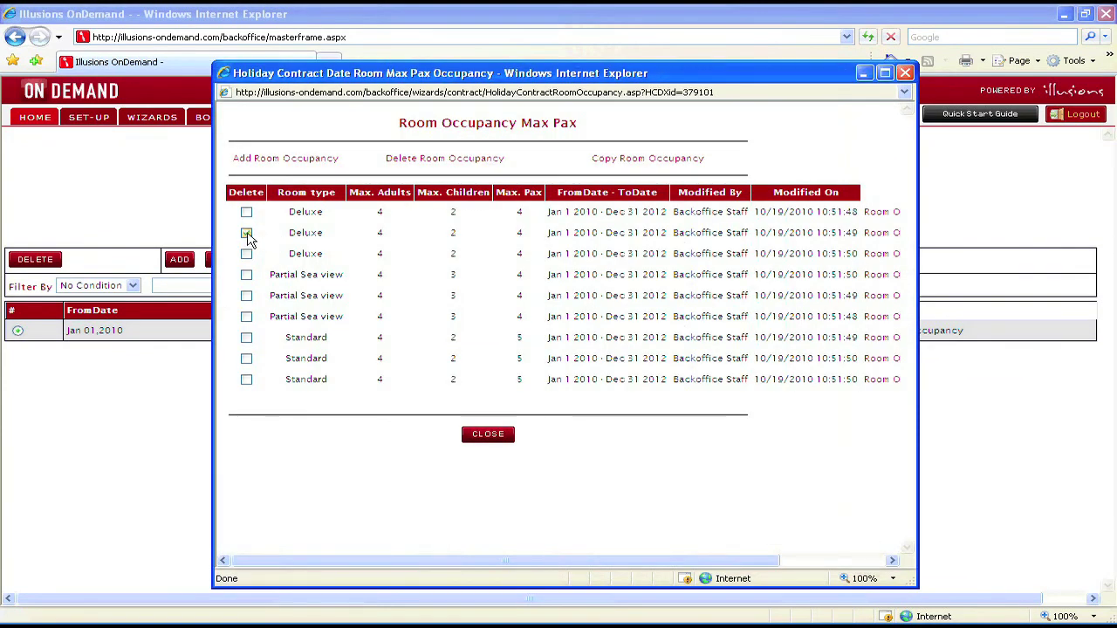
pyautogui.click(461, 161)
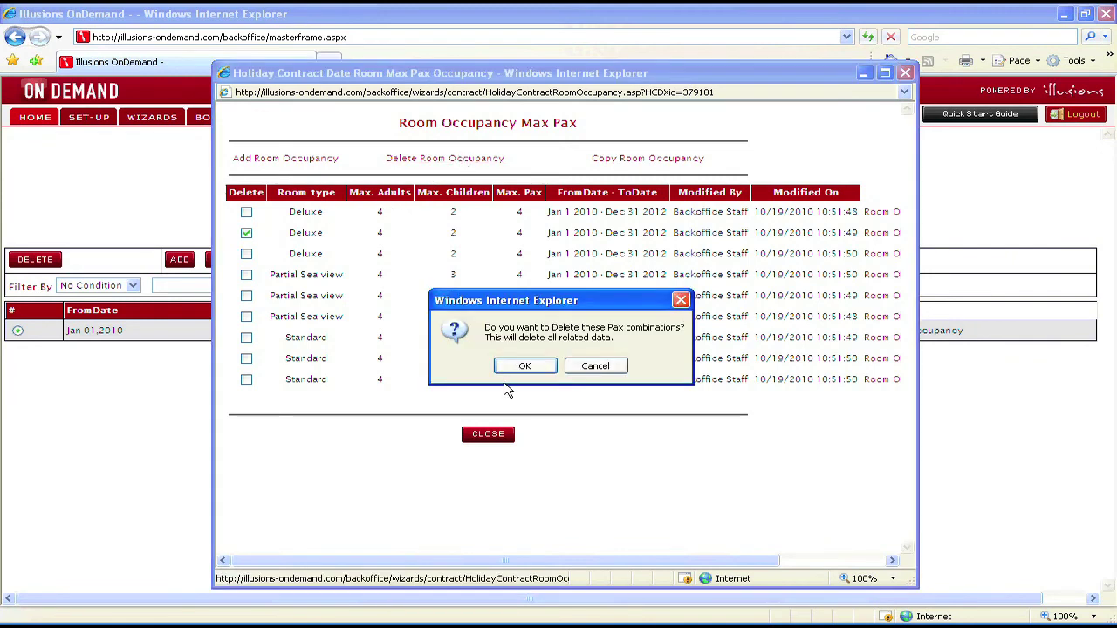
pyautogui.click(596, 366)
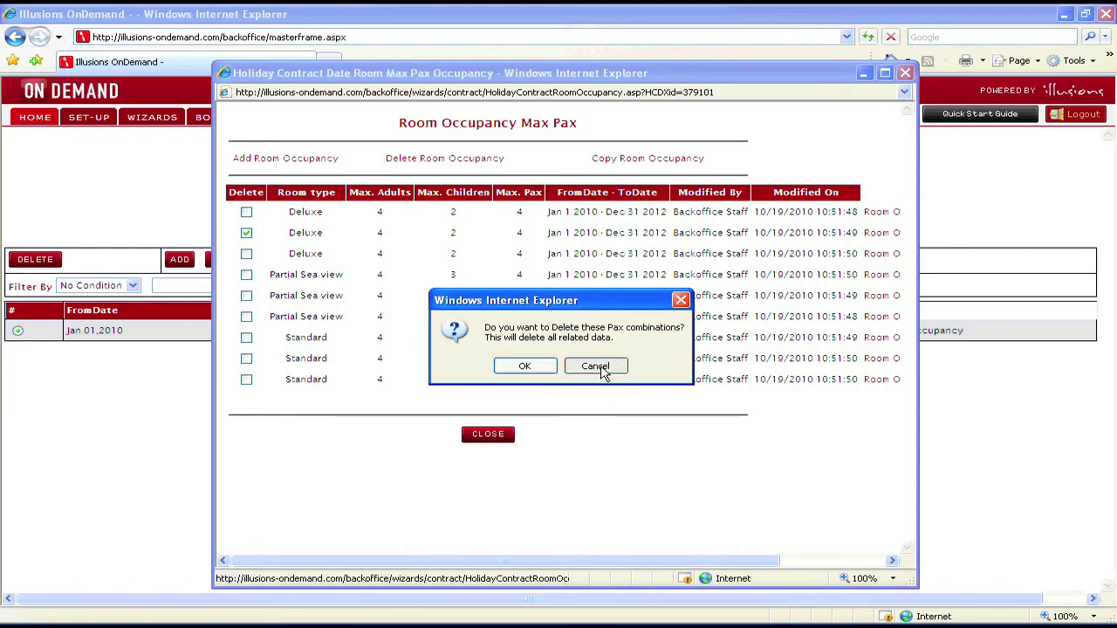
pyautogui.click(641, 162)
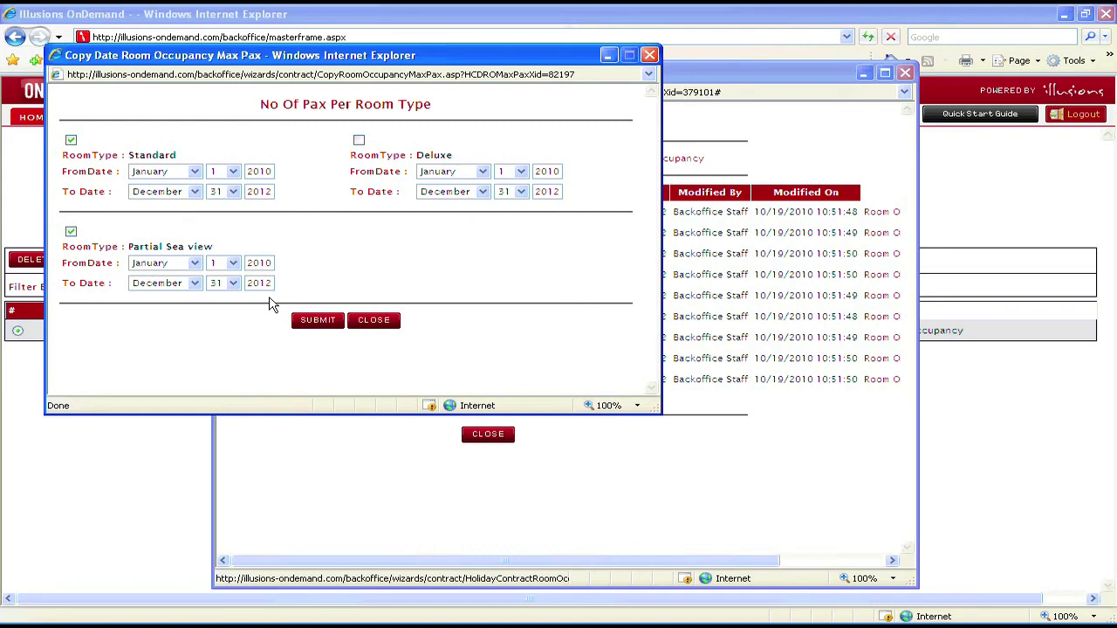
pyautogui.click(384, 324)
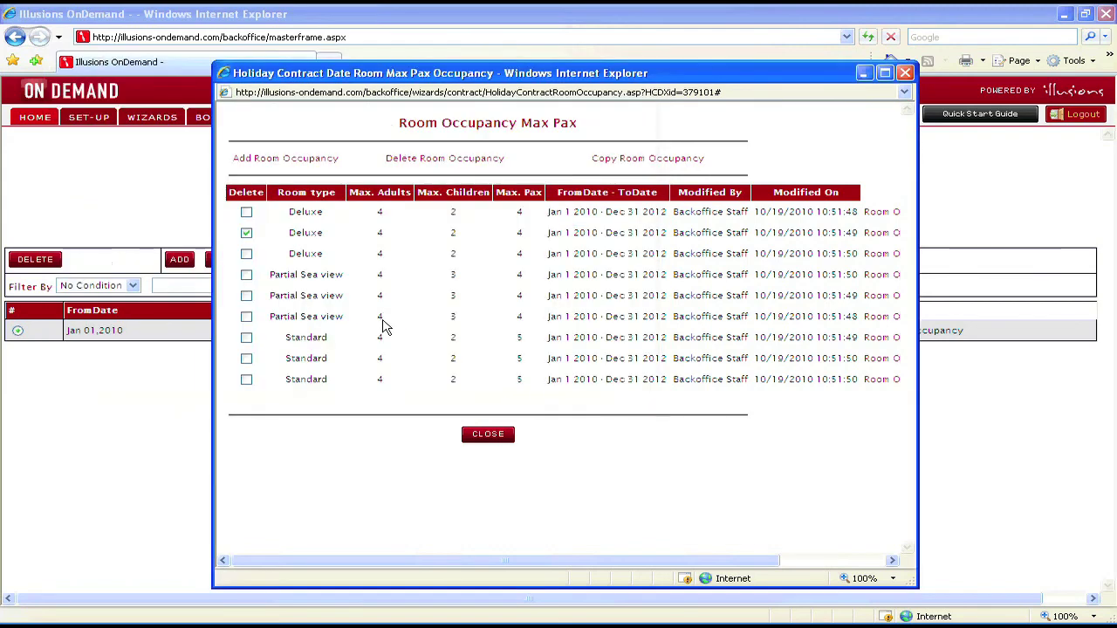
# - Open the occupancy combinations of the last Standard entry and delete the combinations of 0 adults with 1 child and 0 adults with 2 children
pyautogui.moveTo(584, 563); pyautogui.dragTo(773, 568)
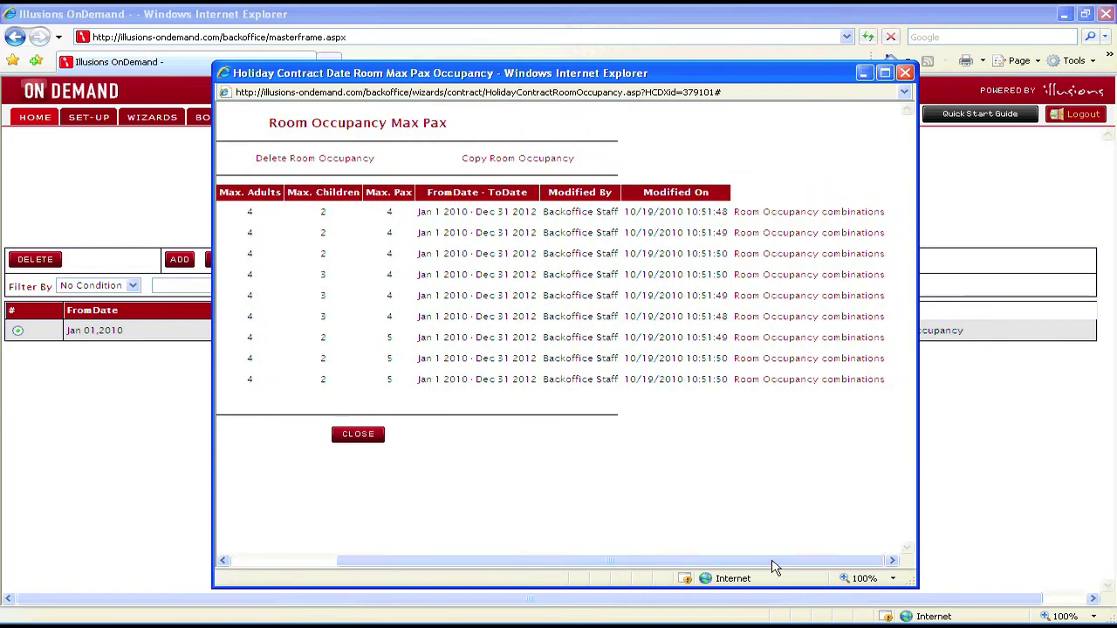
pyautogui.click(804, 384)
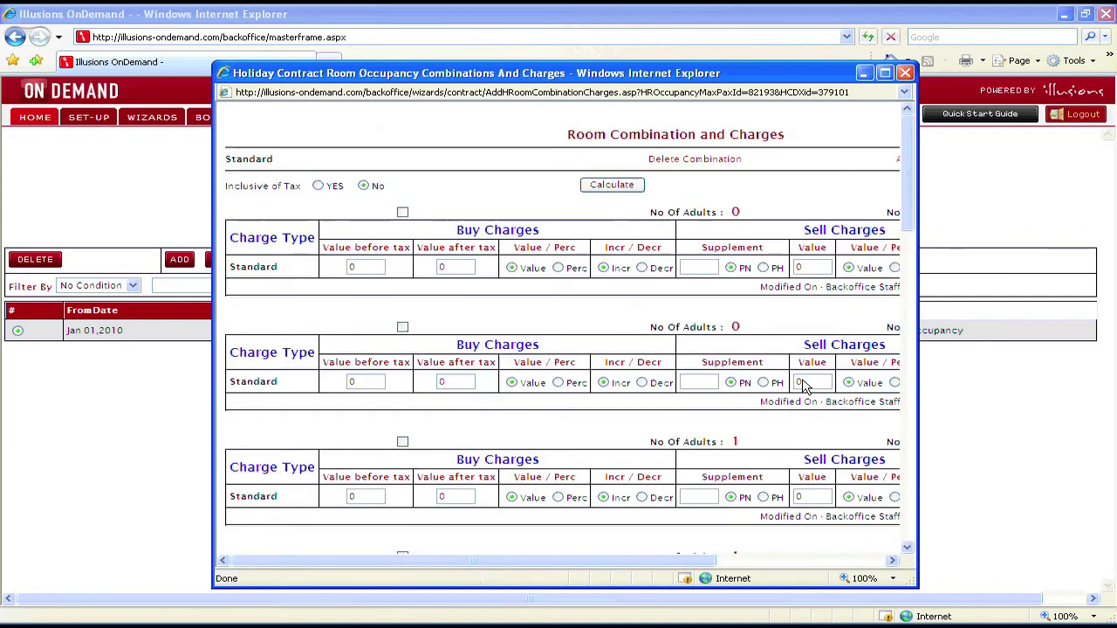
pyautogui.click(884, 72)
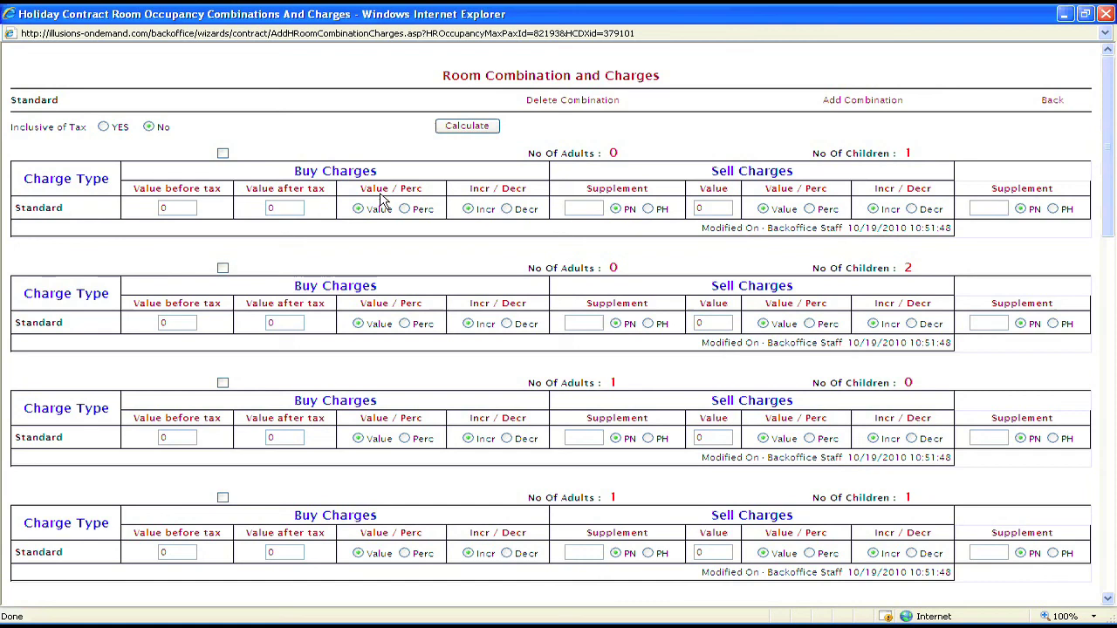
pyautogui.click(222, 154)
pyautogui.click(224, 270)
pyautogui.click(567, 104)
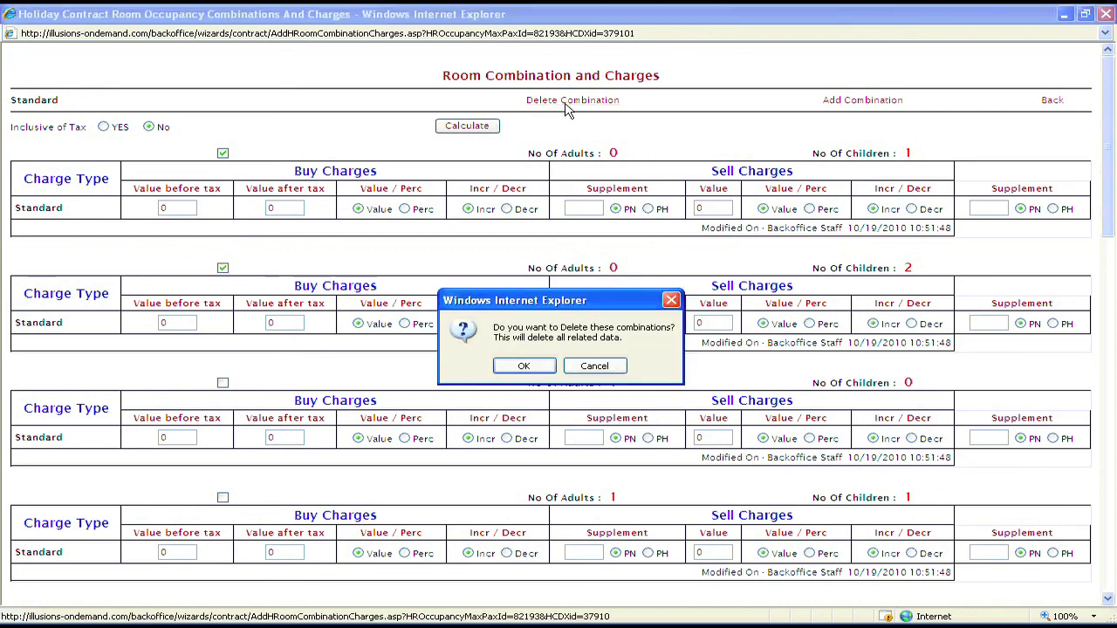
pyautogui.click(529, 370)
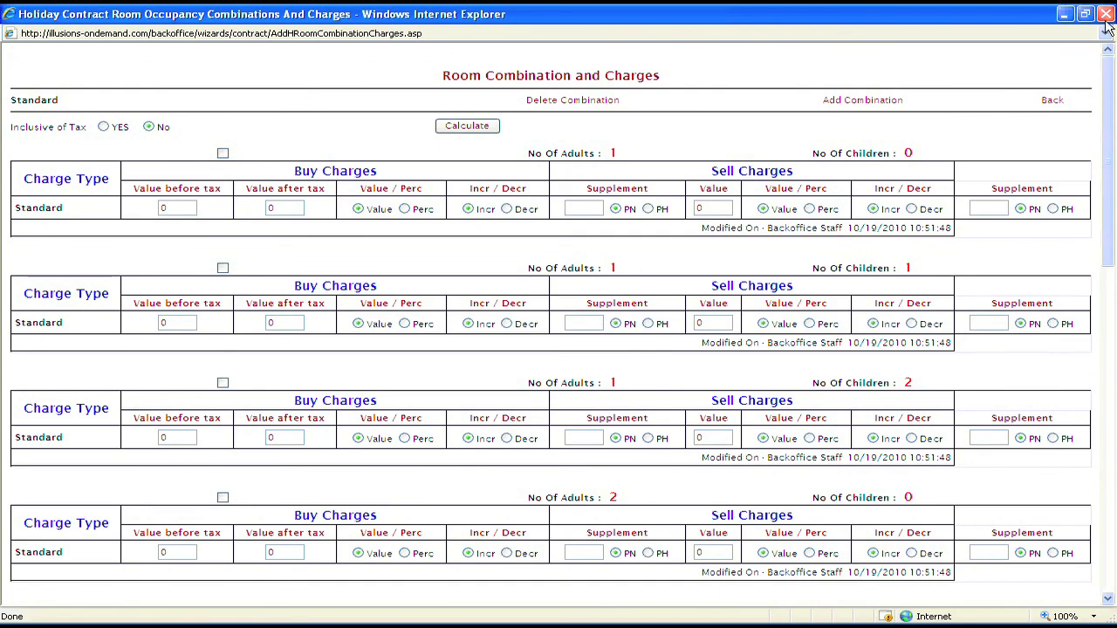
# - Submit the Standard room's remaining combinations and charges, and close the room occupancy list
pyautogui.click(1108, 592)
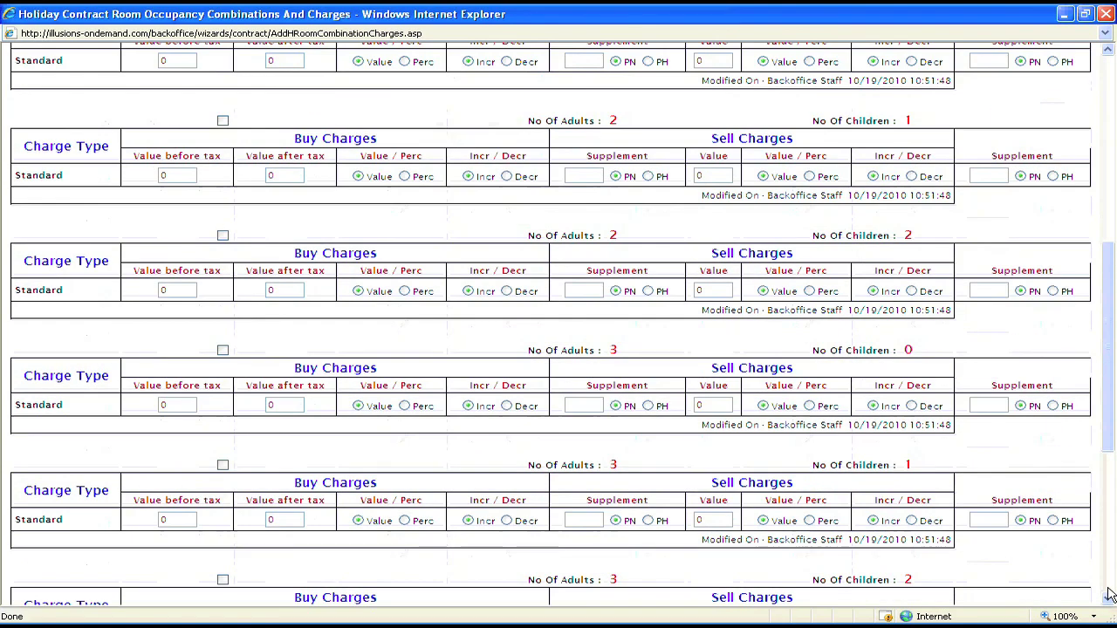
pyautogui.click(1108, 593)
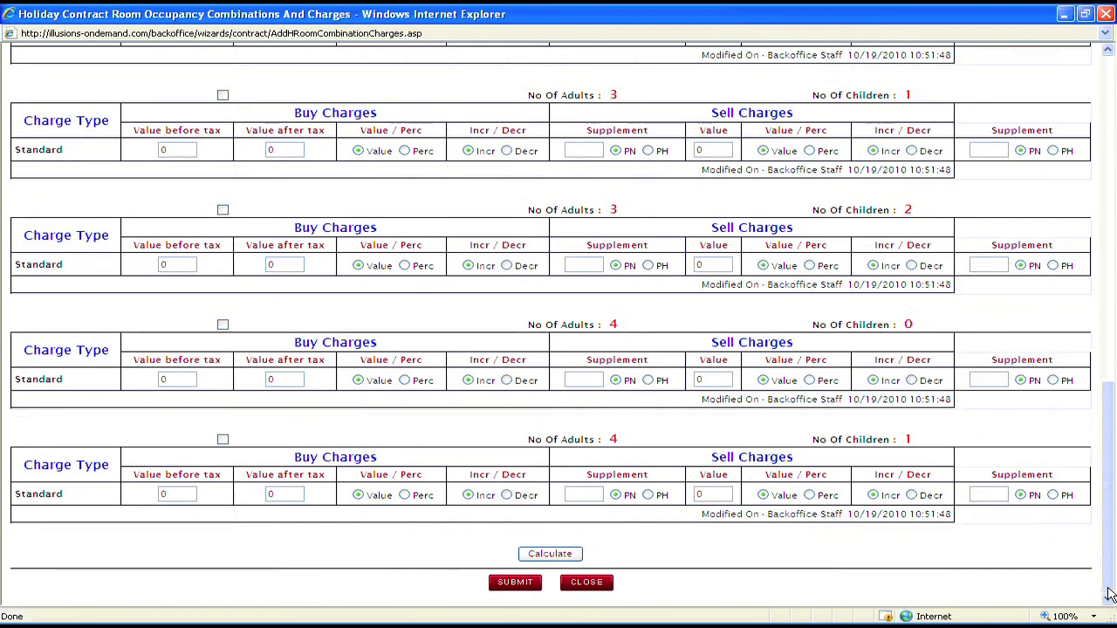
pyautogui.click(524, 582)
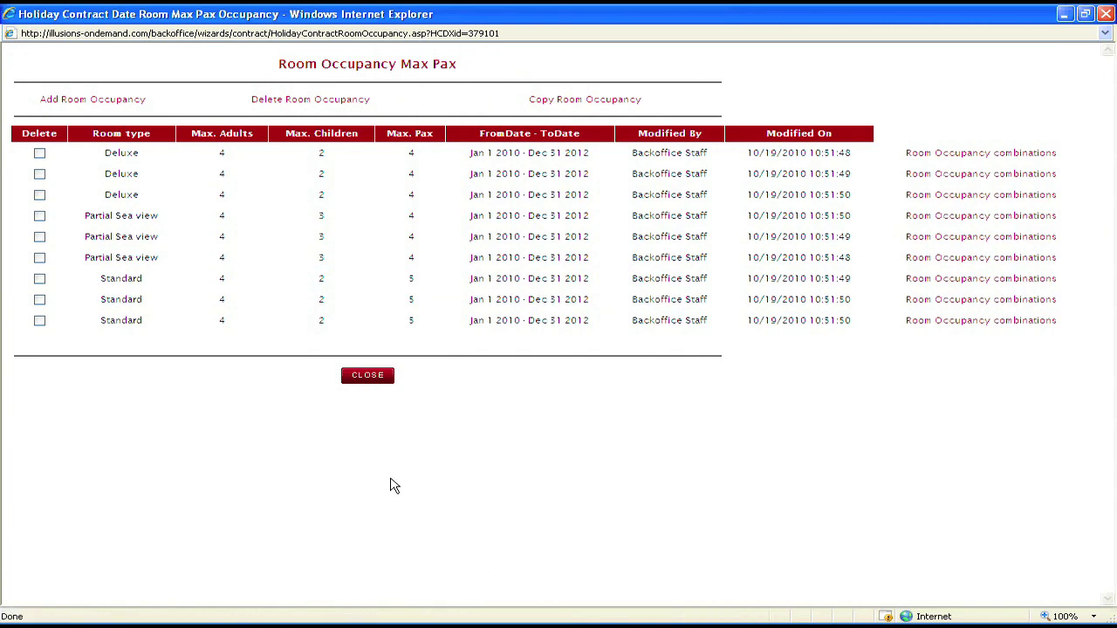
pyautogui.click(374, 377)
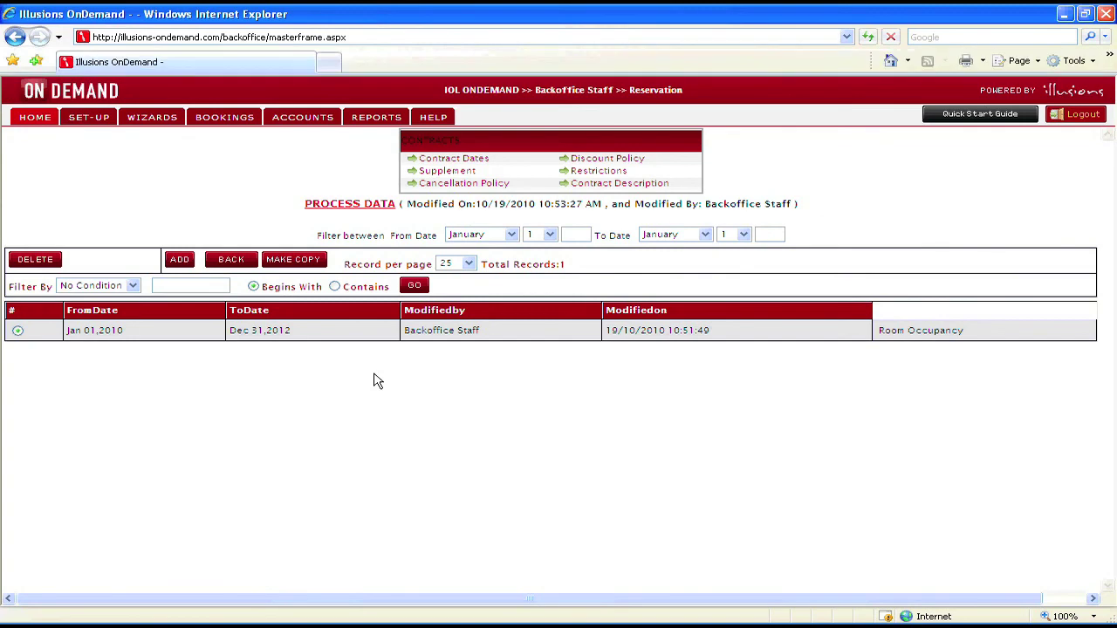